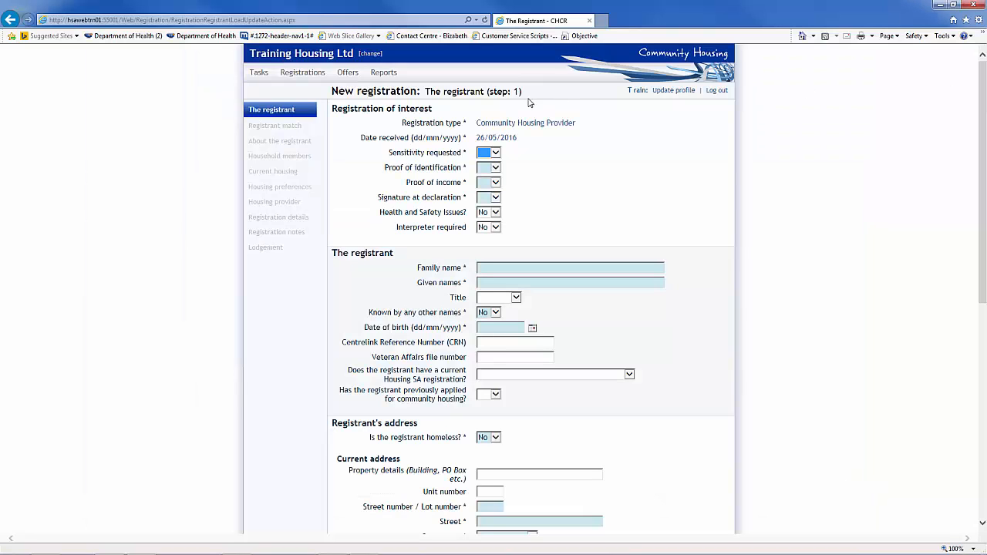
Set Sensitivity requested to Yes, then change it back to No
{"action": "left_click", "coordinate": [494, 155]}
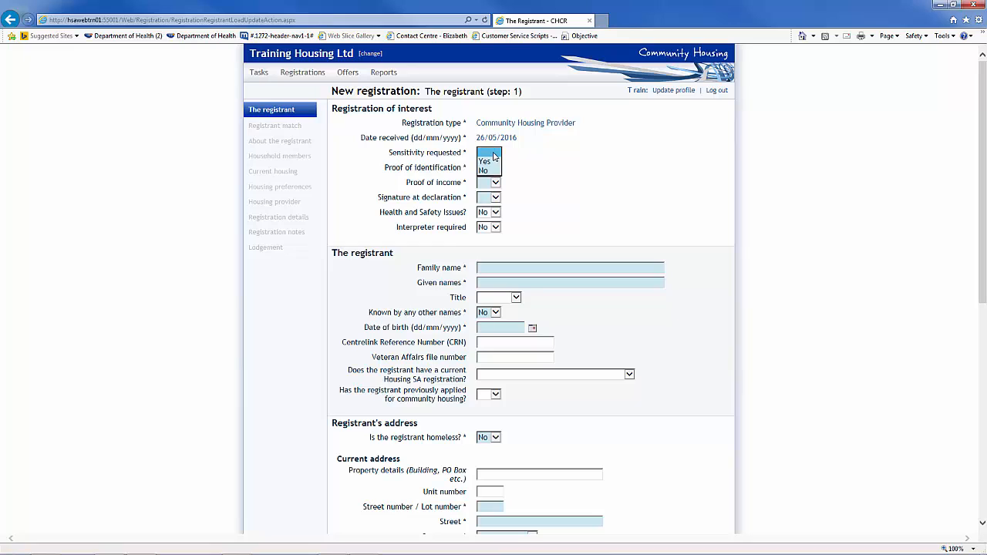
{"action": "left_click", "coordinate": [486, 162]}
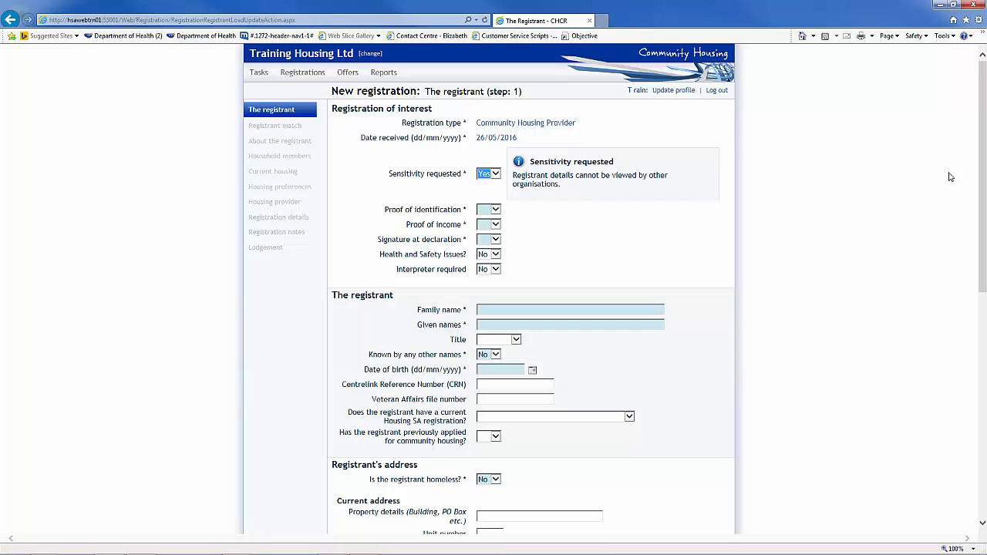
{"action": "left_click", "coordinate": [494, 177]}
{"action": "left_click", "coordinate": [492, 182]}
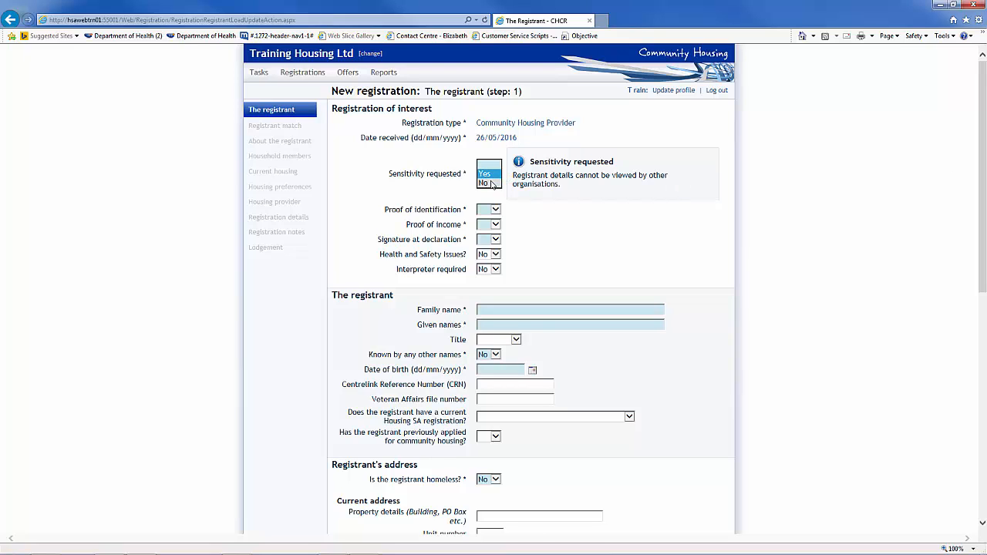
Set proof of identification, proof of income and signature at declaration to Yes
{"action": "left_click", "coordinate": [486, 168]}
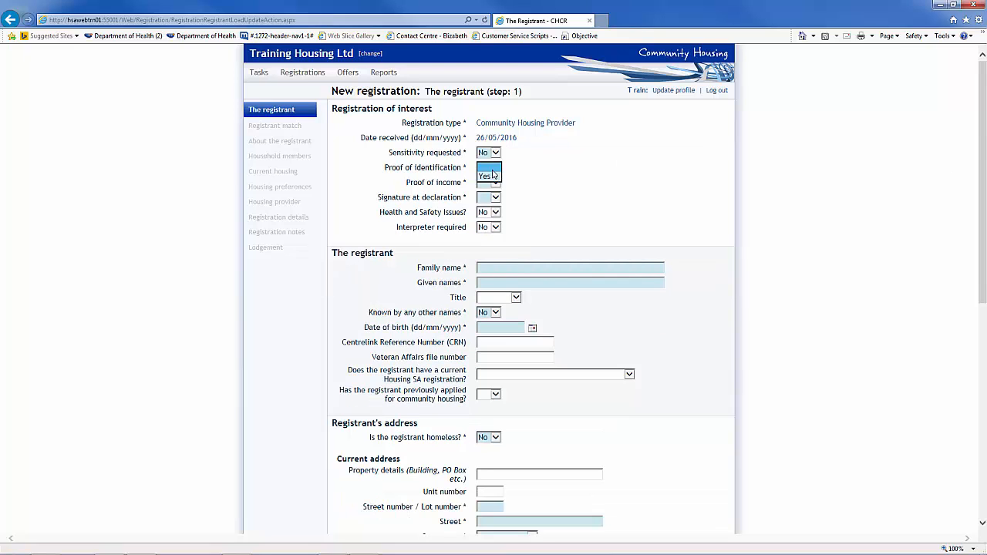
{"action": "left_click", "coordinate": [485, 182]}
{"action": "left_click", "coordinate": [490, 183]}
{"action": "left_click", "coordinate": [490, 189]}
{"action": "left_click", "coordinate": [492, 197]}
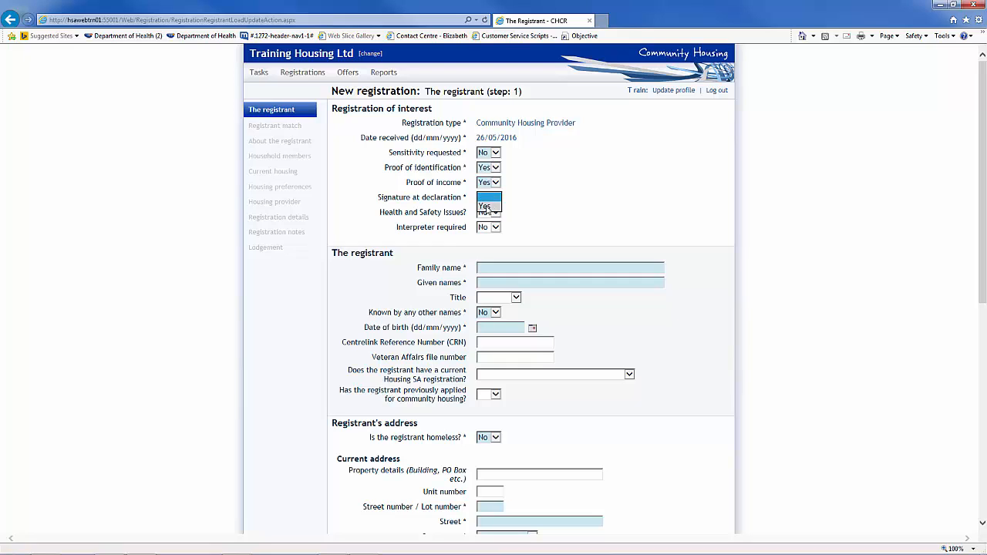
{"action": "left_click", "coordinate": [488, 206]}
Enter the registrant's family and given names and choose title Miss
{"action": "left_click", "coordinate": [494, 269]}
{"action": "type", "text": "Erma"}
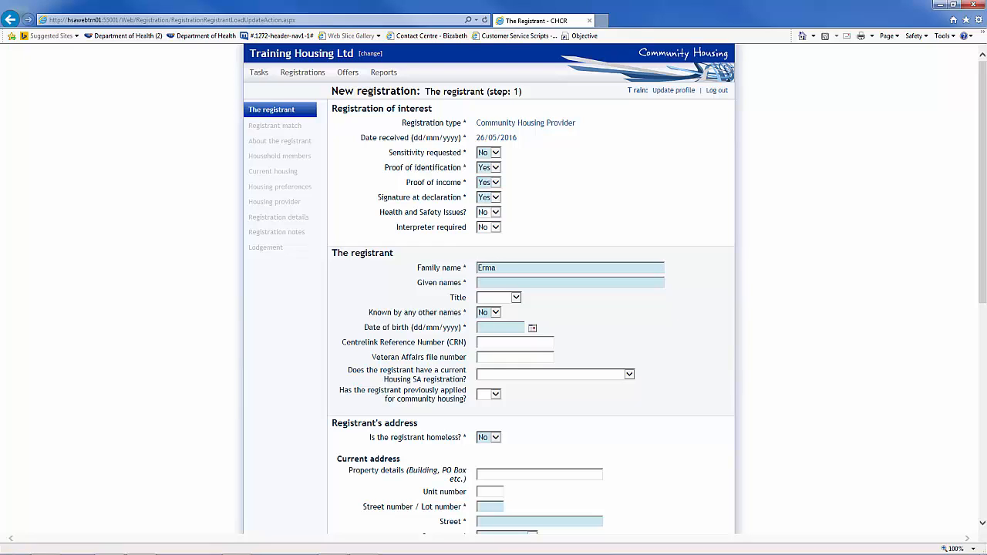
{"action": "key", "text": "Tab"}
{"action": "type", "text": "Gherd"}
{"action": "key", "text": "Tab"}
{"action": "left_click", "coordinate": [514, 298]}
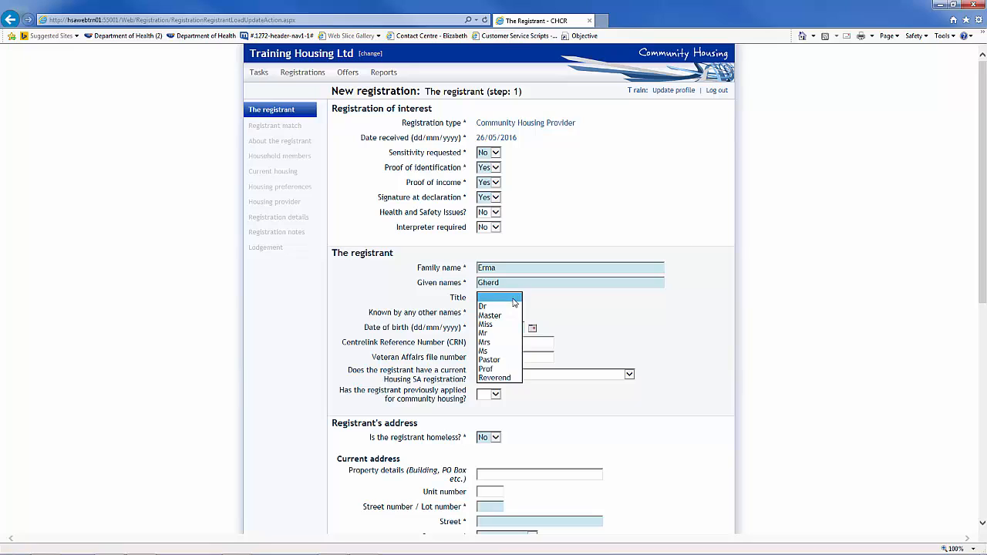
{"action": "left_click", "coordinate": [484, 324]}
{"action": "key", "text": "Tab"}
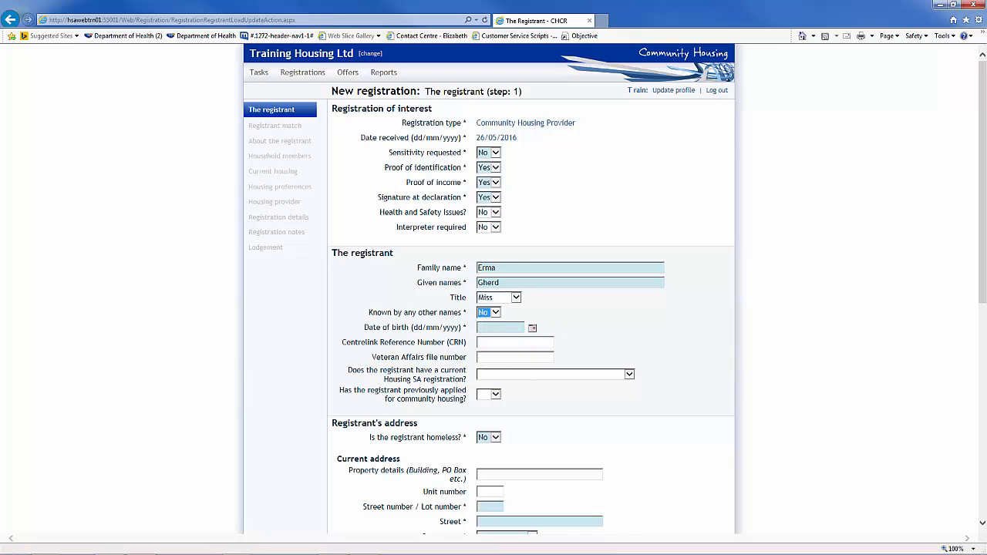
{"action": "key", "text": "Tab"}
{"action": "type", "text": "30/11/"}
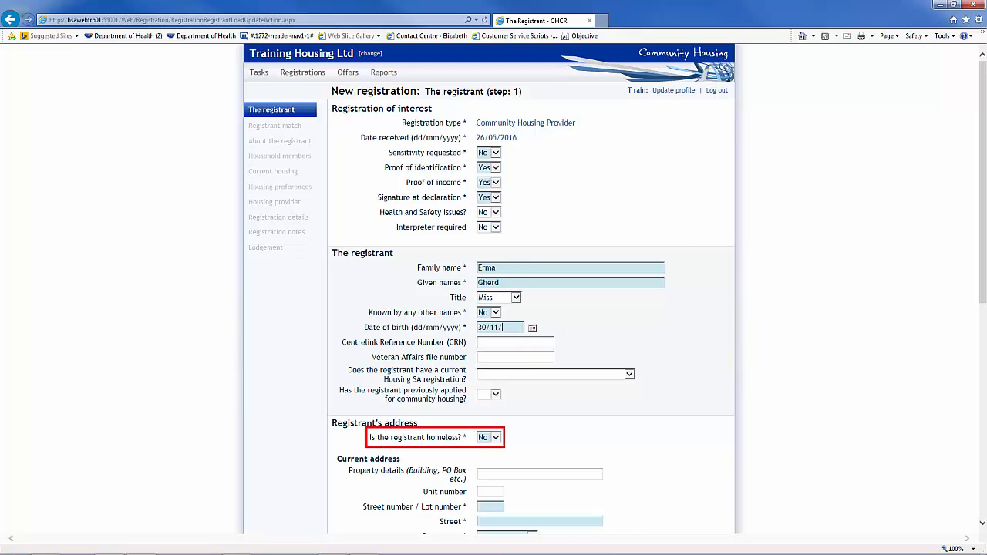
{"action": "type", "text": "1967"}
{"action": "left_click", "coordinate": [496, 437]}
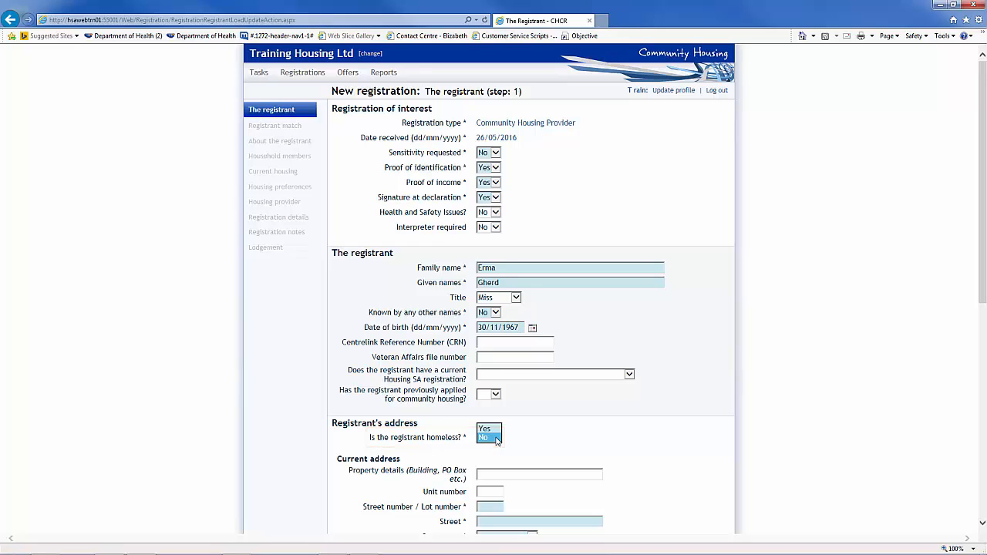
{"action": "left_click", "coordinate": [485, 429]}
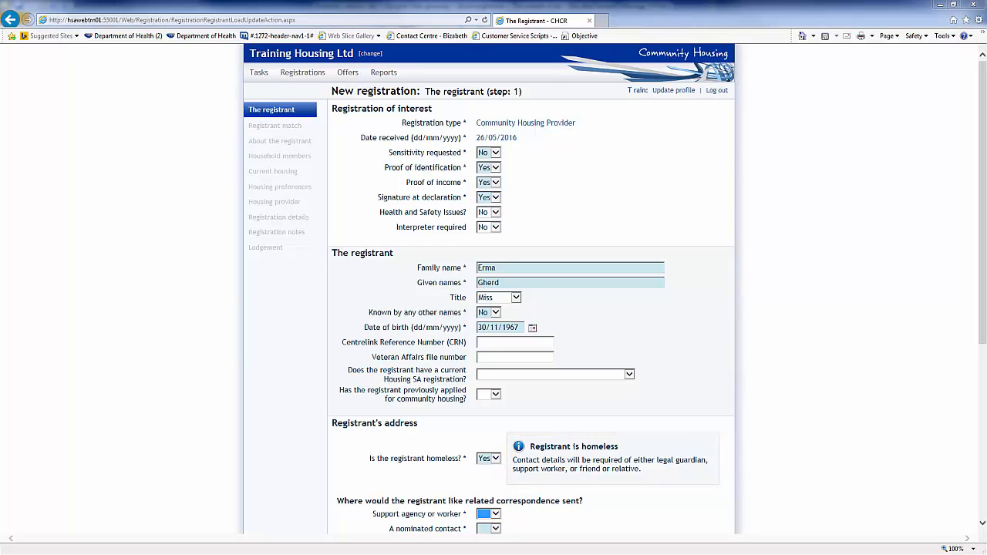
{"action": "left_click", "coordinate": [496, 458]}
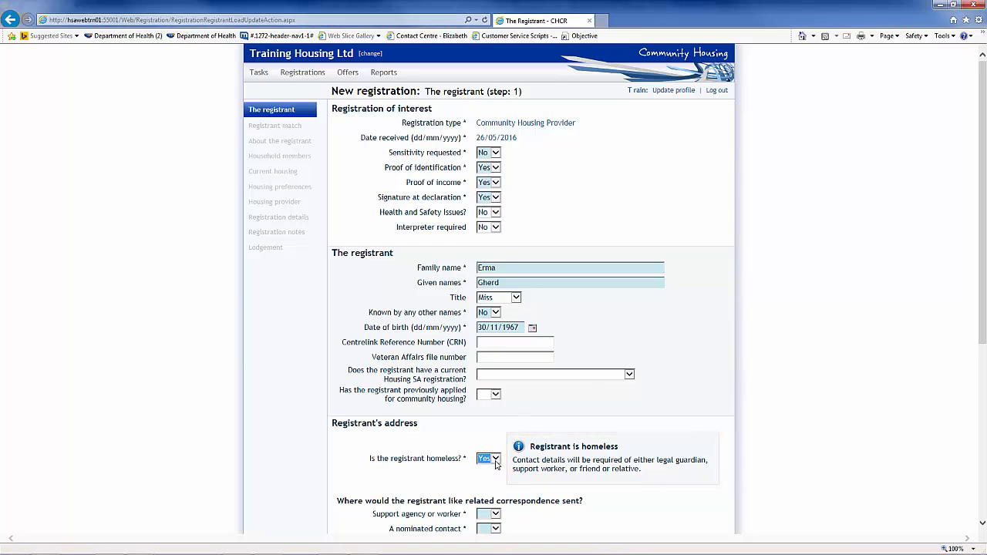
{"action": "left_click", "coordinate": [488, 472]}
Mark the registrant as homeless and set the referring agency to Housing SA
{"action": "scroll", "coordinate": [667, 445], "scroll_direction": "down", "scroll_amount": 5}
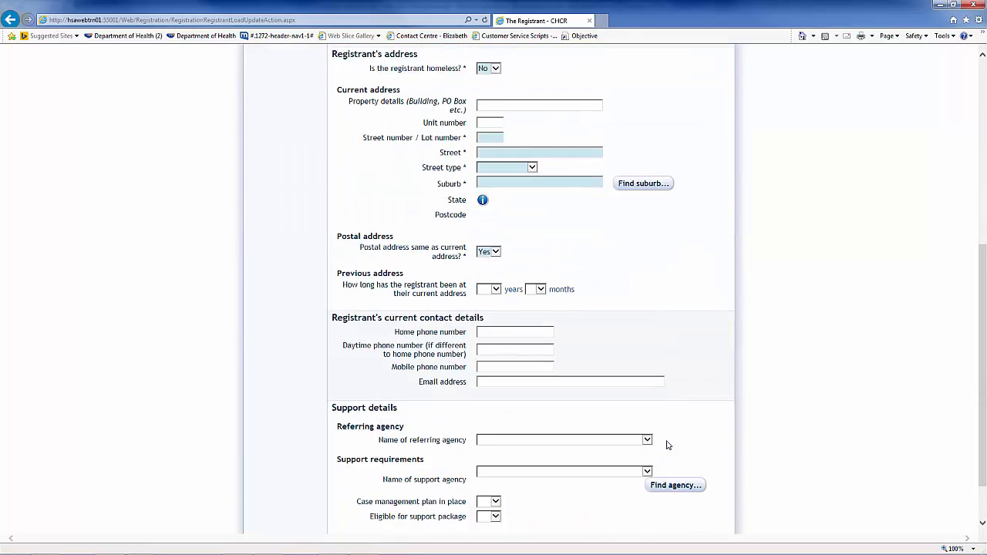
{"action": "left_click", "coordinate": [496, 252]}
{"action": "left_click", "coordinate": [487, 273]}
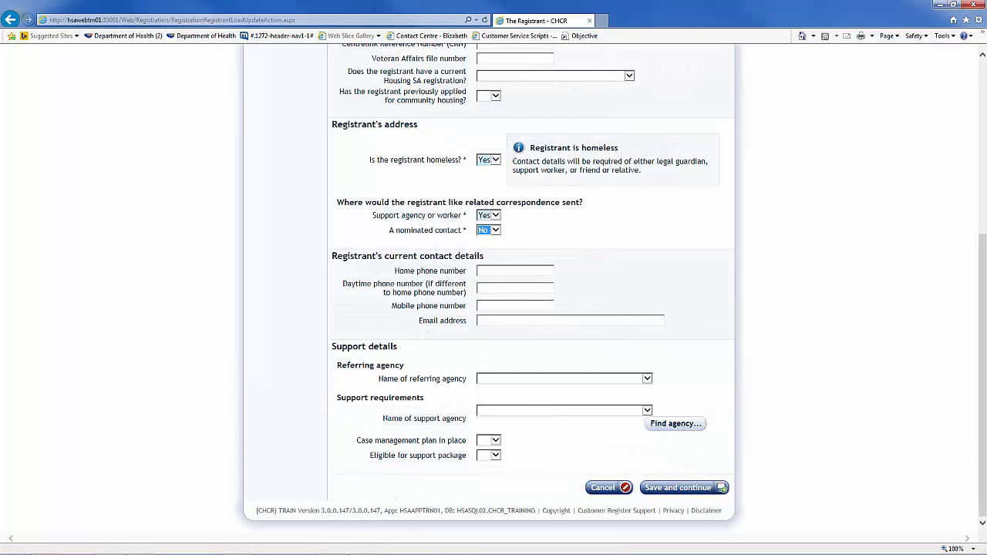
{"action": "left_click", "coordinate": [646, 378]}
{"action": "scroll", "coordinate": [629, 391], "scroll_direction": "down", "scroll_amount": 15}
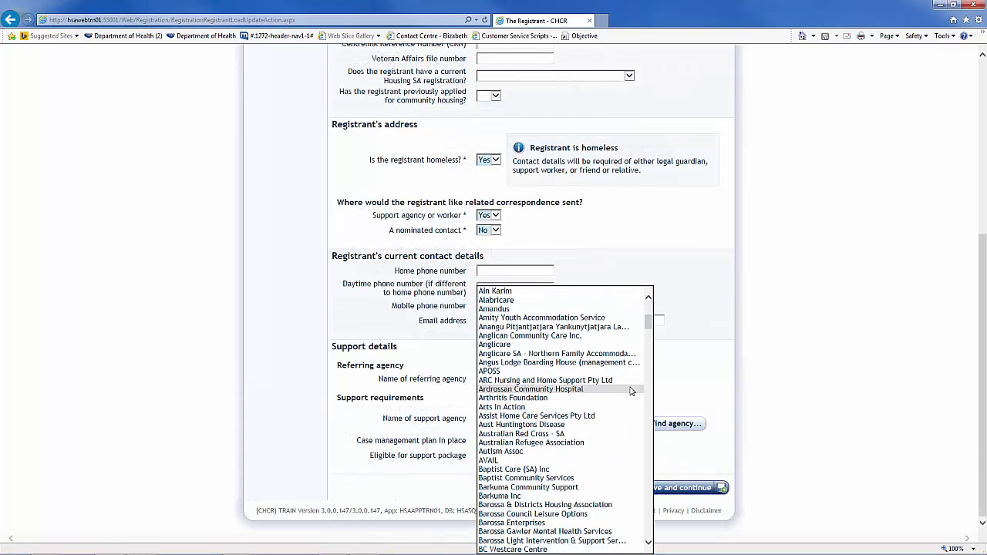
{"action": "scroll", "coordinate": [630, 390], "scroll_direction": "down", "scroll_amount": 20}
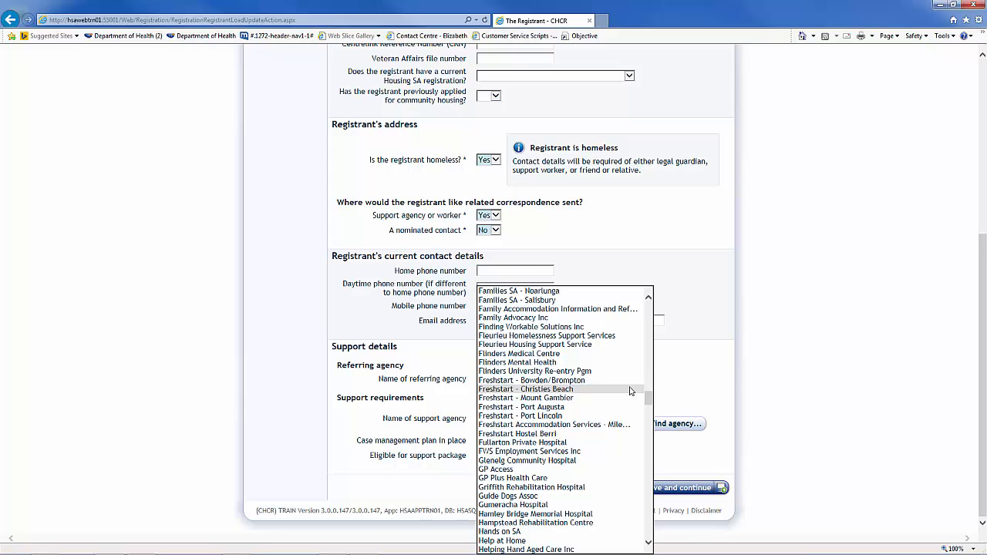
{"action": "scroll", "coordinate": [630, 391], "scroll_direction": "down", "scroll_amount": 5}
{"action": "left_click", "coordinate": [531, 494]}
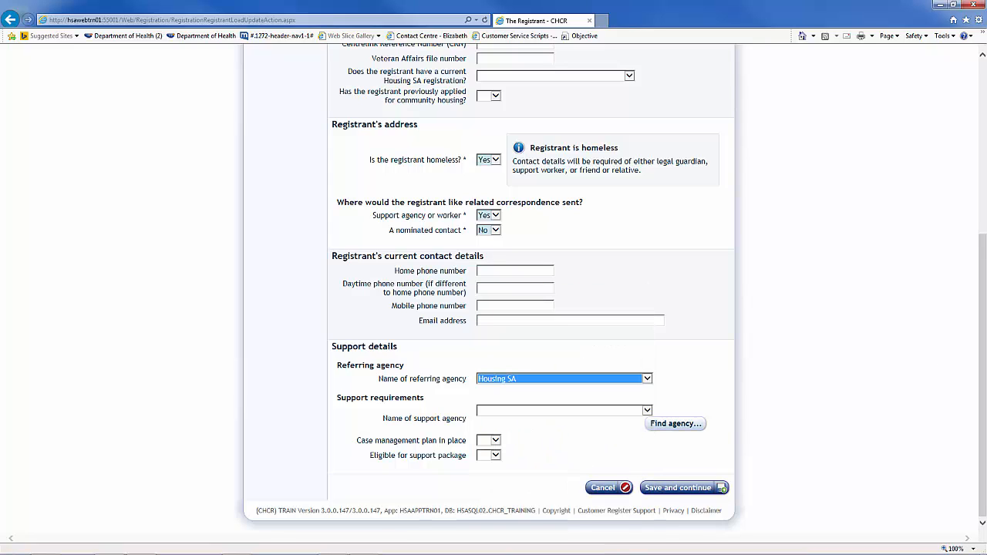
Look through the support agency list, then bring up the Find a Support agency search
{"action": "key", "text": "Tab"}
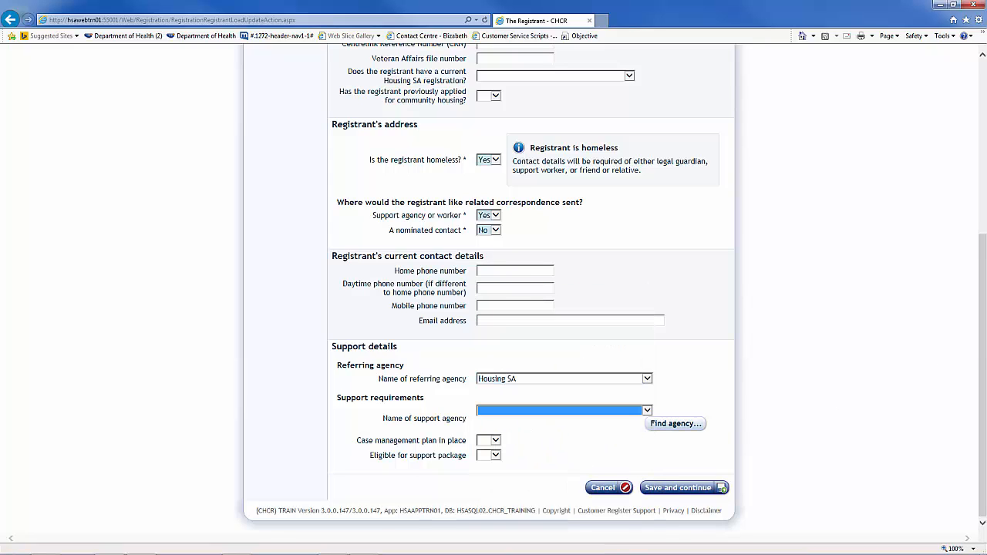
{"action": "left_click", "coordinate": [647, 413]}
{"action": "left_click", "coordinate": [647, 414]}
{"action": "left_click_drag", "start_coordinate": [648, 322], "coordinate": [647, 285]}
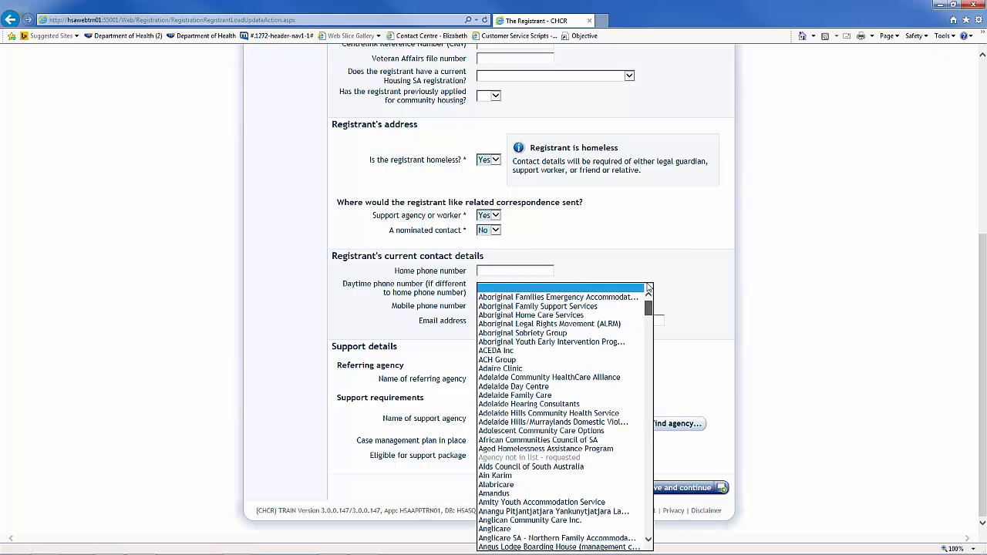
{"action": "left_click", "coordinate": [790, 359]}
{"action": "left_click", "coordinate": [692, 423]}
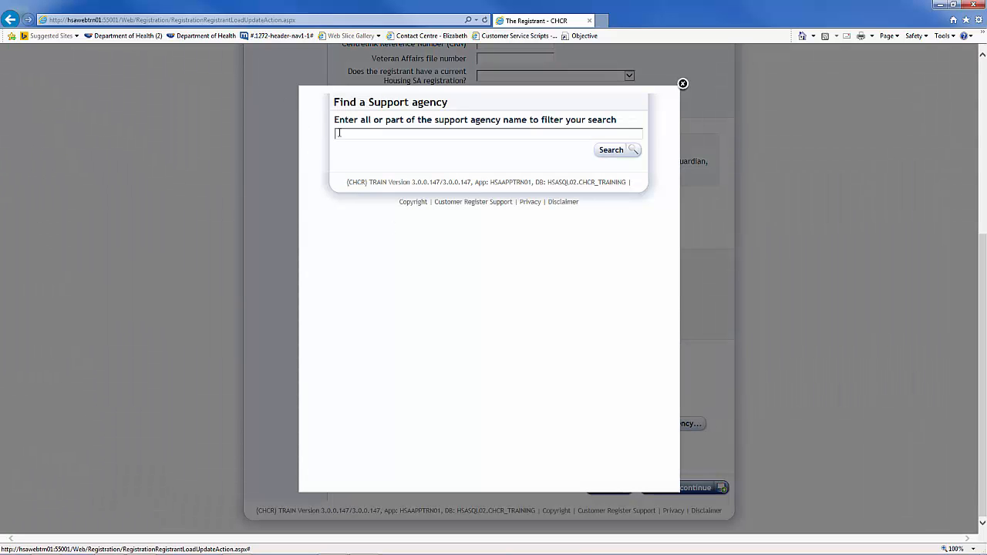
Search for Housing SA and select it as the support agency
{"action": "type", "text": "Housing SA"}
{"action": "left_click", "coordinate": [617, 154]}
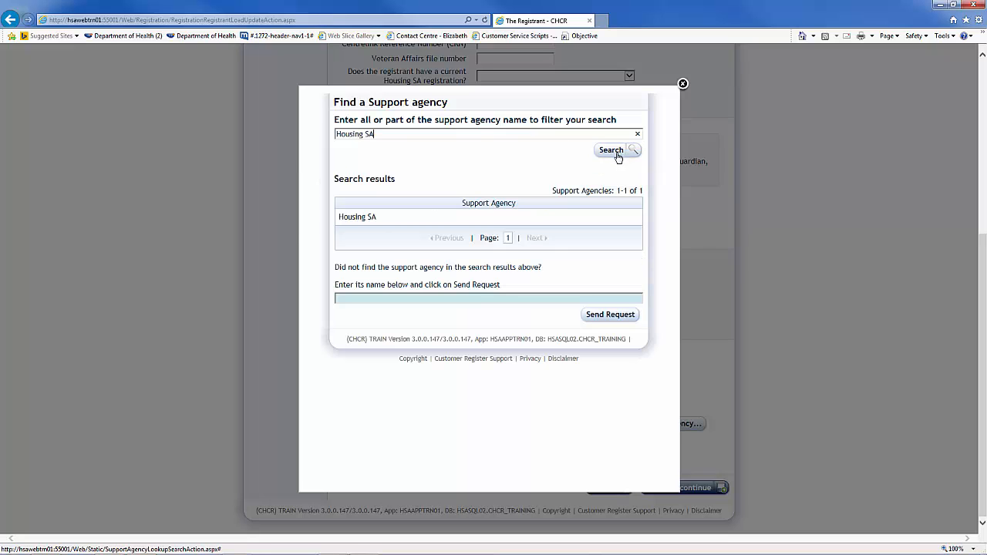
{"action": "left_click", "coordinate": [357, 218]}
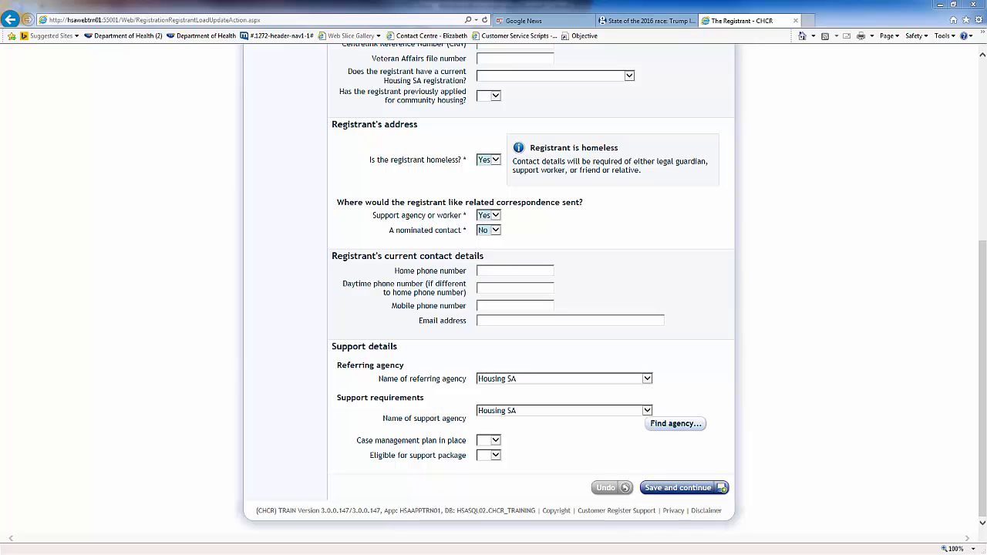
Search 'sdvs' and replace the support agency with Child Support Worker - SDVS
{"action": "left_click", "coordinate": [674, 423]}
{"action": "type", "text": "Request agency name here"}
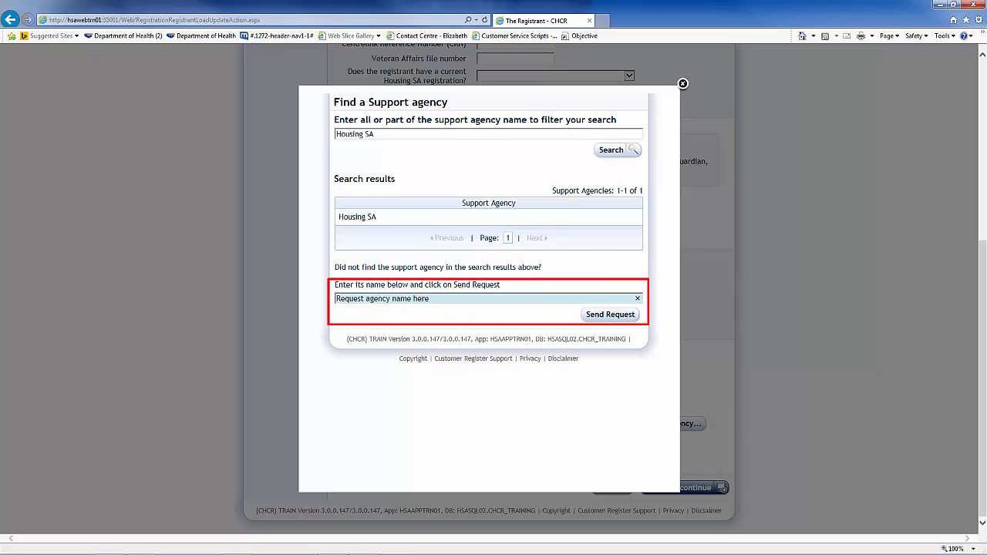
{"action": "key", "text": "BackSpace"}
{"action": "key", "text": "BackSpace"}
{"action": "key", "text": "BackSpace"}
{"action": "key", "text": "BackSpace"}
{"action": "key", "text": "BackSpace"}
{"action": "key", "text": "BackSpace"}
{"action": "key", "text": "BackSpace"}
{"action": "key", "text": "BackSpace"}
{"action": "key", "text": "BackSpace"}
{"action": "key", "text": "BackSpace"}
{"action": "key", "text": "BackSpace"}
{"action": "key", "text": "BackSpace"}
{"action": "key", "text": "BackSpace"}
{"action": "key", "text": "BackSpace"}
{"action": "key", "text": "BackSpace"}
{"action": "key", "text": "BackSpace"}
{"action": "key", "text": "BackSpace"}
{"action": "key", "text": "BackSpace"}
{"action": "key", "text": "BackSpace"}
{"action": "key", "text": "BackSpace"}
{"action": "left_click_drag", "start_coordinate": [389, 134], "coordinate": [261, 147]}
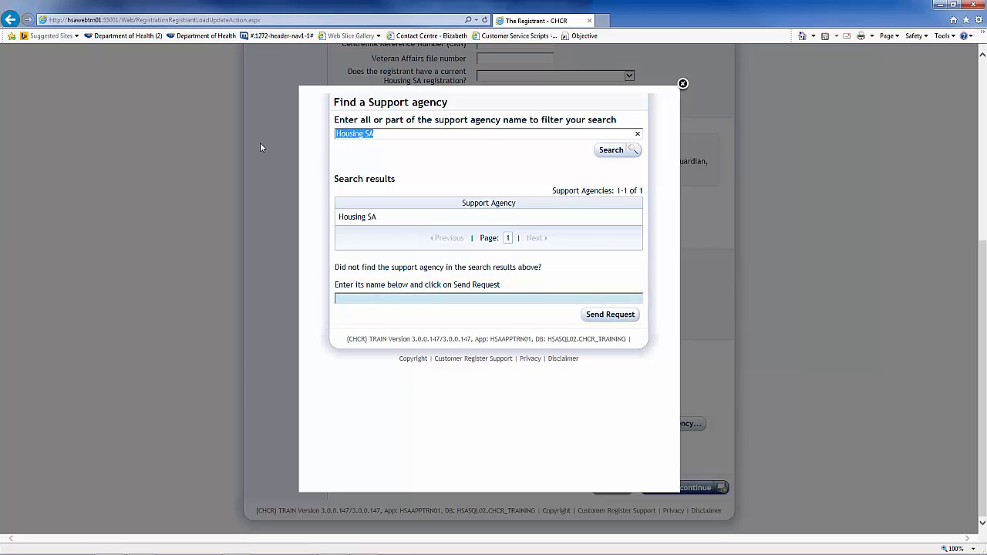
{"action": "type", "text": "sdvs"}
{"action": "key", "text": "Return"}
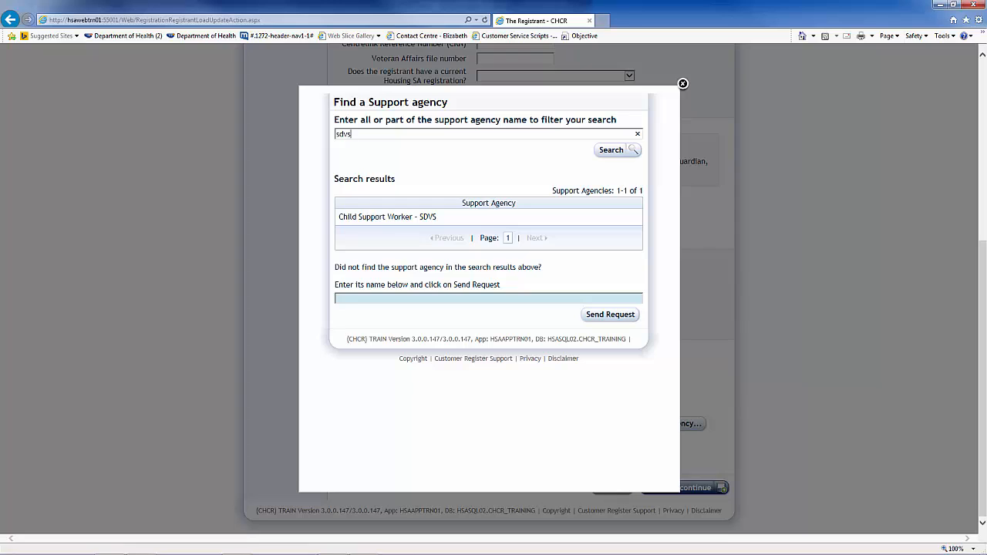
{"action": "left_click", "coordinate": [393, 219]}
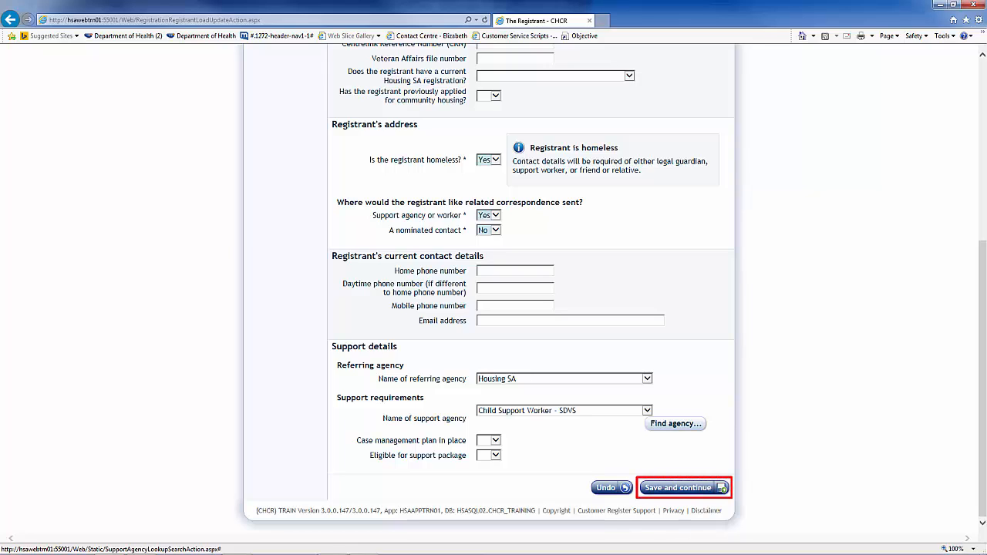
{"action": "left_click", "coordinate": [693, 488]}
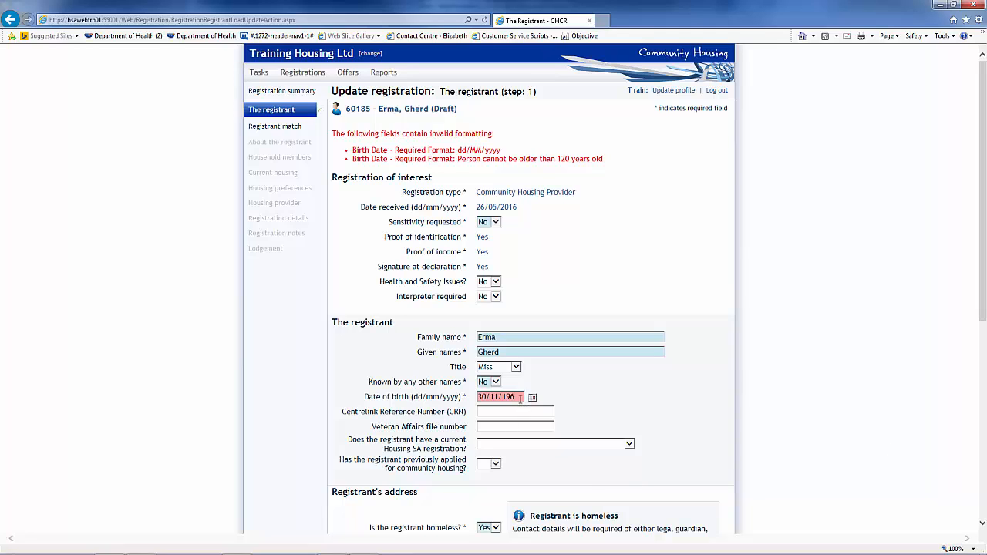
{"action": "type", "text": "7"}
{"action": "scroll", "coordinate": [571, 414], "scroll_direction": "down", "scroll_amount": 5}
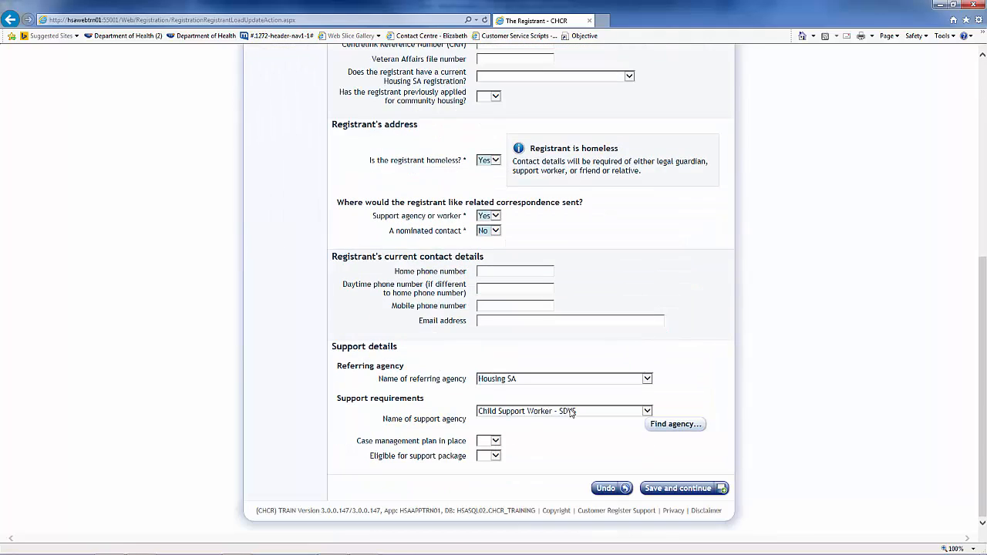
{"action": "left_click", "coordinate": [662, 488]}
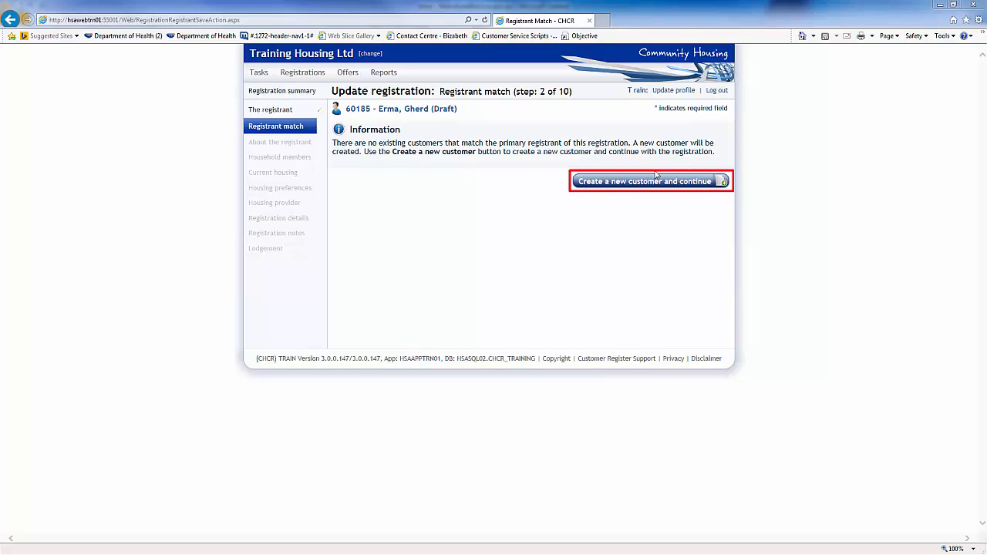
Create a new customer with gender Female, gross wages 250 and assets 1000, and save
{"action": "left_click", "coordinate": [613, 185]}
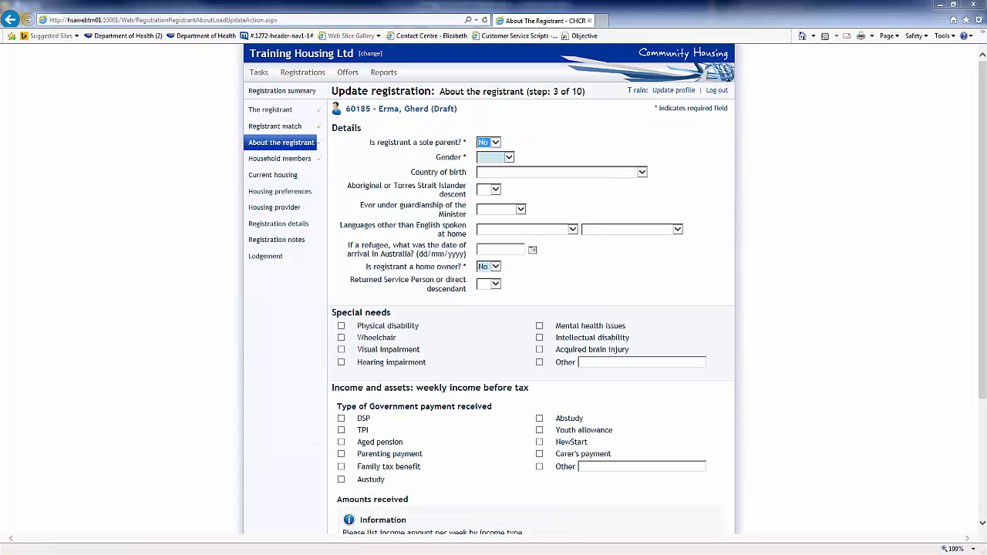
{"action": "left_click", "coordinate": [508, 156]}
{"action": "left_click", "coordinate": [494, 172]}
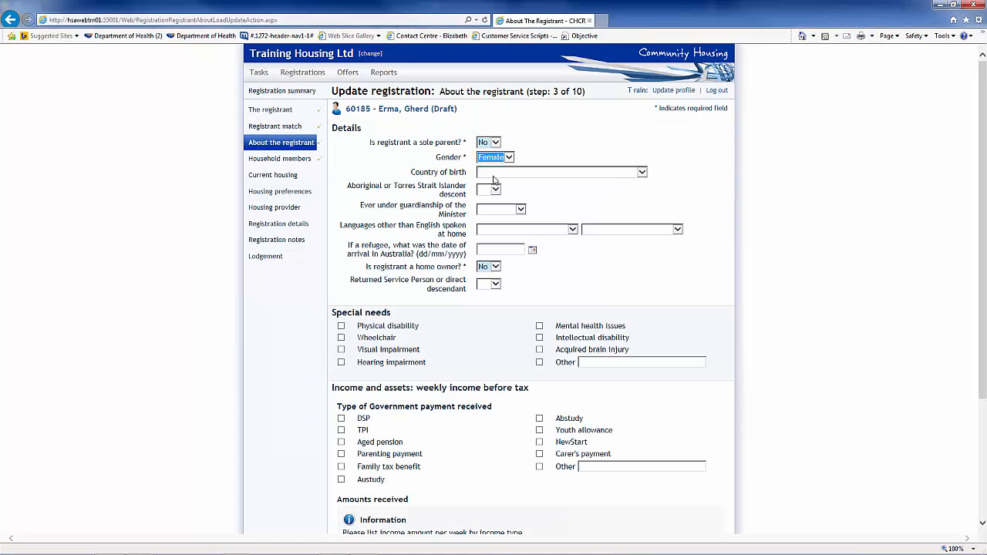
{"action": "scroll", "coordinate": [504, 438], "scroll_direction": "down", "scroll_amount": 3}
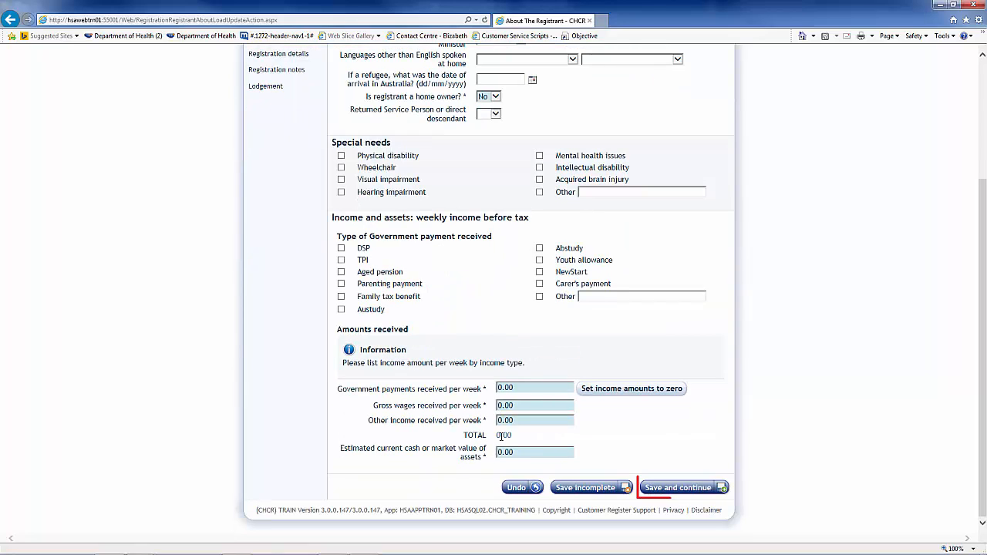
{"action": "left_click_drag", "start_coordinate": [519, 406], "coordinate": [467, 419]}
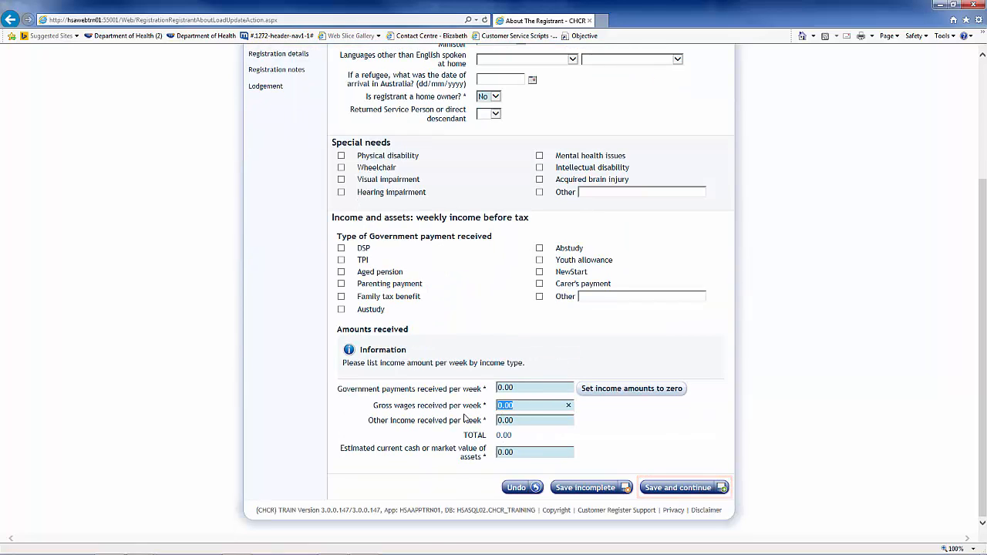
{"action": "type", "text": "250"}
{"action": "left_click_drag", "start_coordinate": [524, 453], "coordinate": [456, 453]}
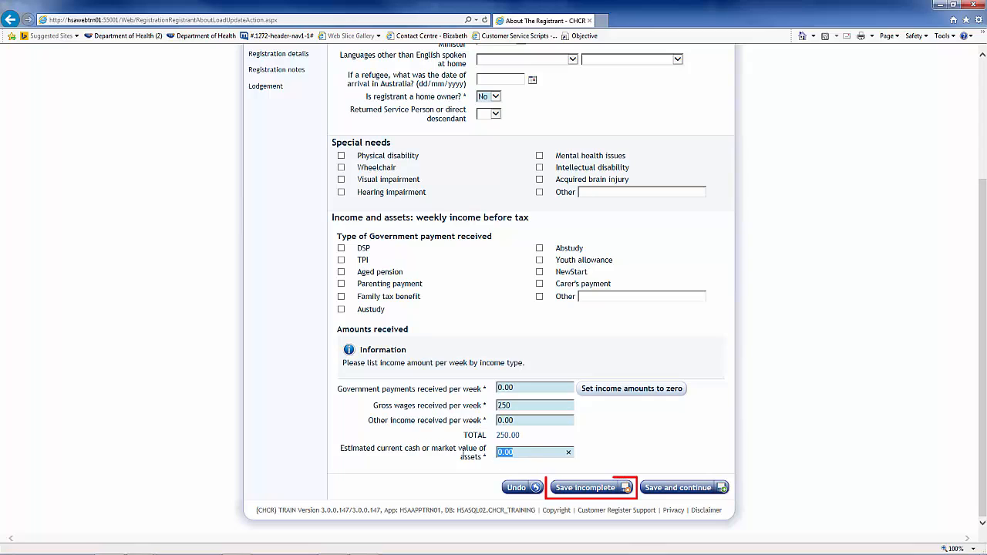
{"action": "type", "text": "1000"}
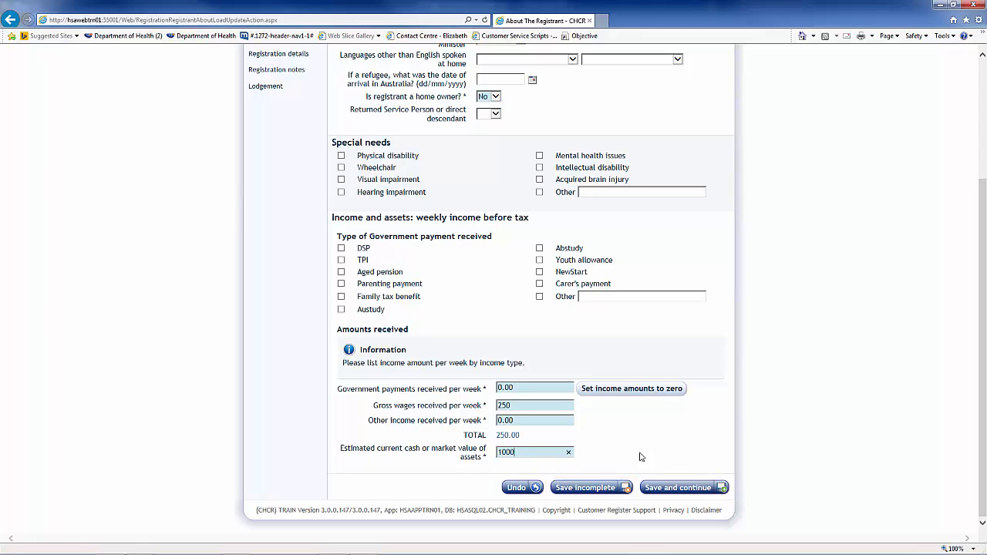
{"action": "left_click", "coordinate": [663, 488]}
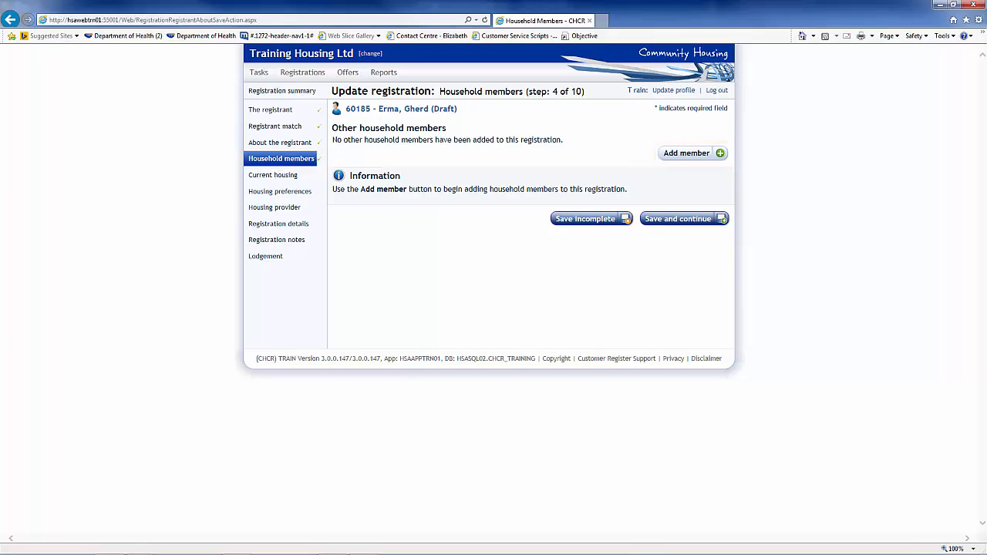
Add a household member with the member's name, title Mr, other names No, birth date 30/11/87
{"action": "left_click", "coordinate": [680, 153]}
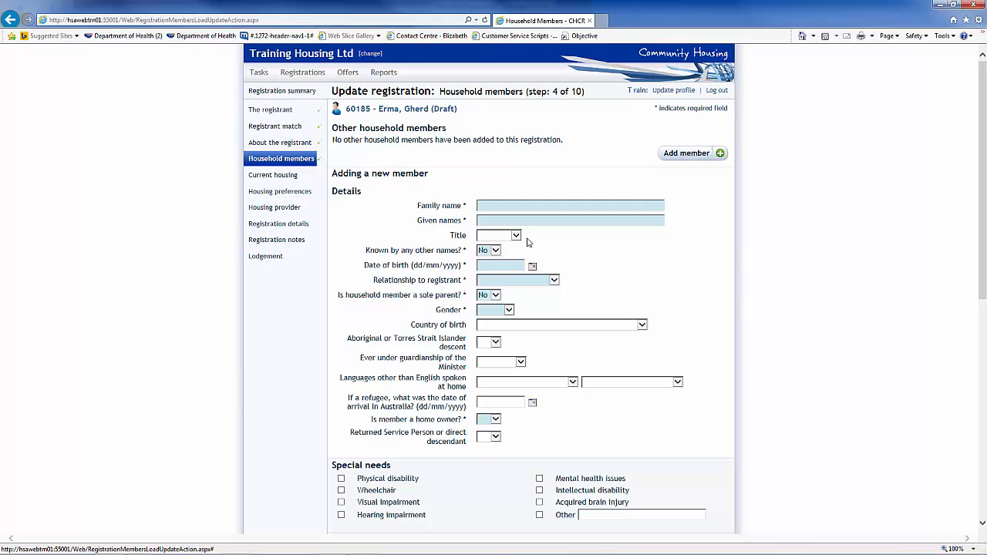
{"action": "left_click", "coordinate": [491, 205]}
{"action": "left_click", "coordinate": [517, 236]}
{"action": "left_click", "coordinate": [491, 255]}
{"action": "left_click", "coordinate": [495, 251]}
{"action": "left_click", "coordinate": [495, 252]}
{"action": "left_click", "coordinate": [493, 265]}
{"action": "type", "text": "30/11/87"}
Set the member as male Partner, not a home owner, wages 350, assets 1000, and save
{"action": "left_click", "coordinate": [516, 280]}
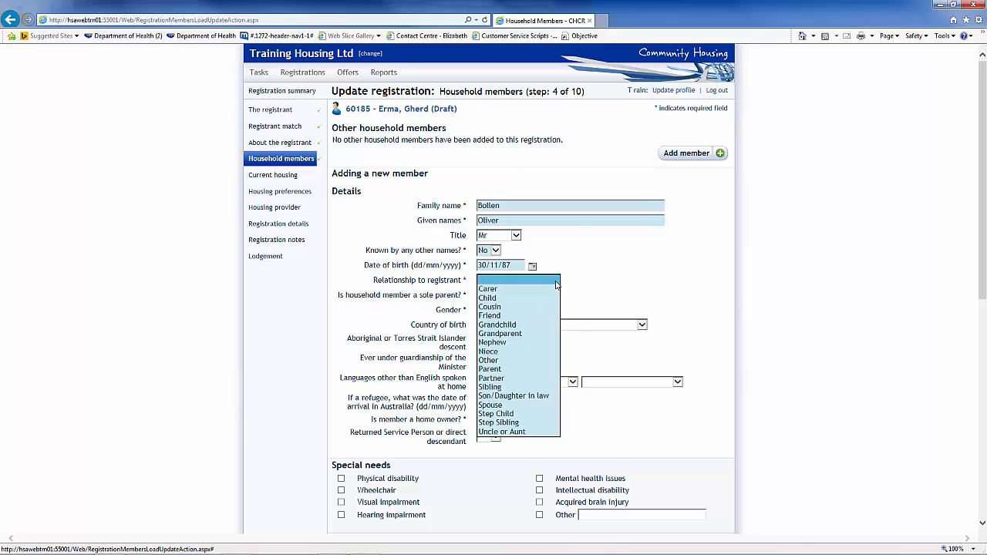
{"action": "left_click", "coordinate": [495, 380]}
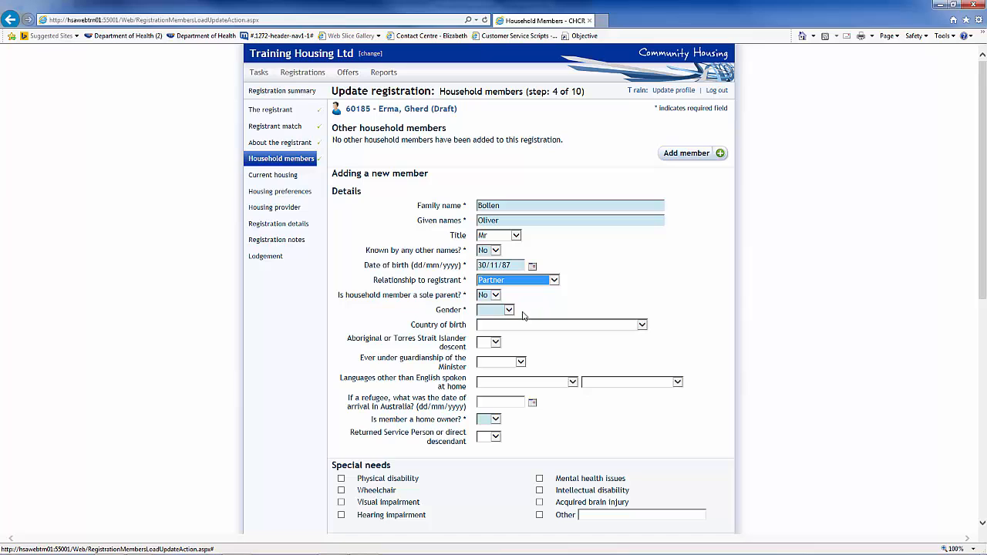
{"action": "left_click", "coordinate": [508, 310]}
{"action": "left_click", "coordinate": [497, 323]}
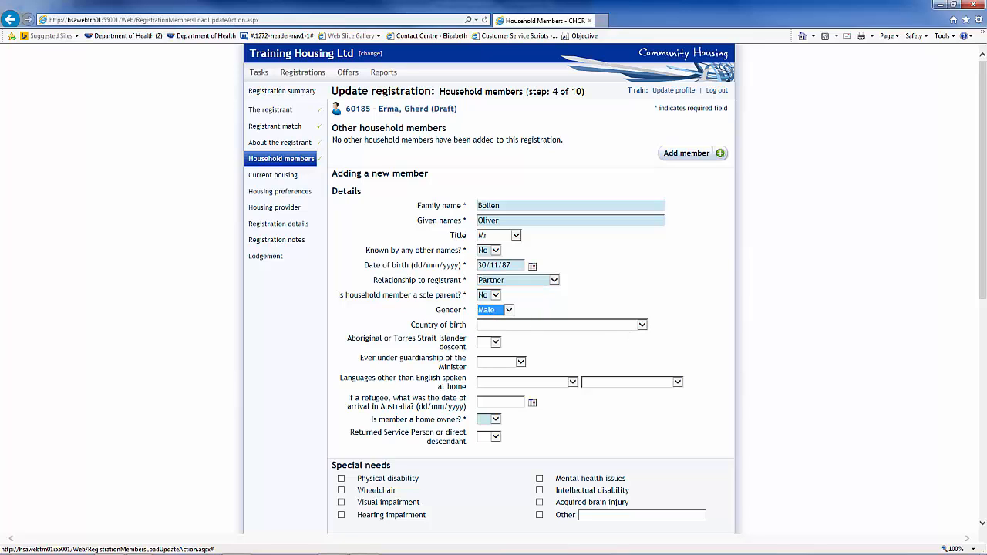
{"action": "left_click", "coordinate": [479, 426]}
{"action": "scroll", "coordinate": [948, 416], "scroll_direction": "down", "scroll_amount": 4}
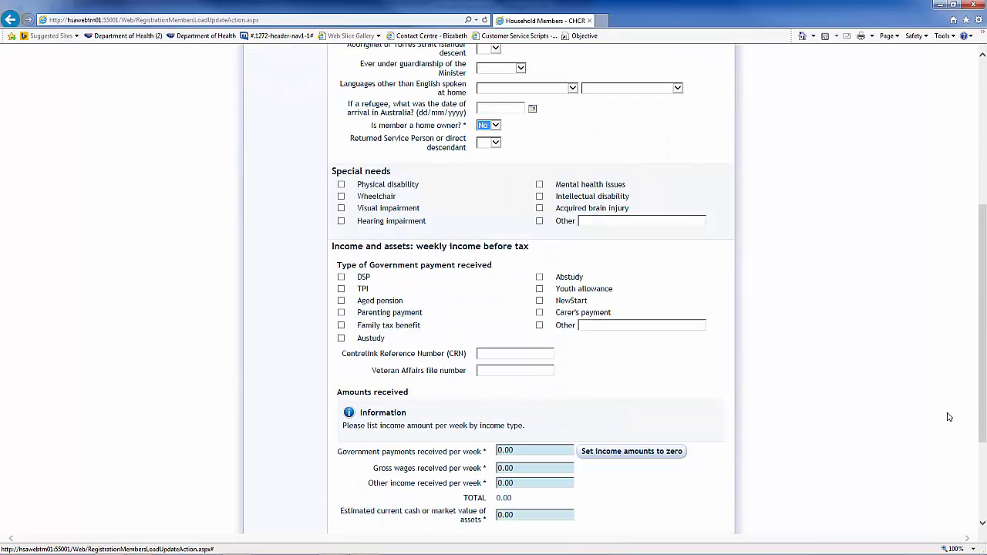
{"action": "scroll", "coordinate": [948, 417], "scroll_direction": "down", "scroll_amount": 2}
{"action": "left_click", "coordinate": [531, 316]}
{"action": "type", "text": "350"}
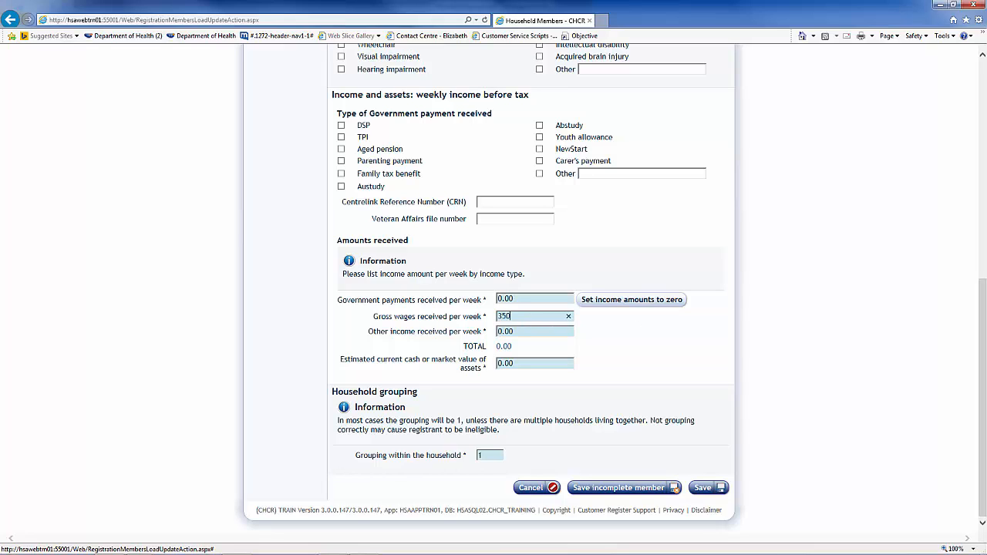
{"action": "left_click", "coordinate": [517, 363]}
{"action": "type", "text": "1000"}
{"action": "left_click", "coordinate": [700, 493]}
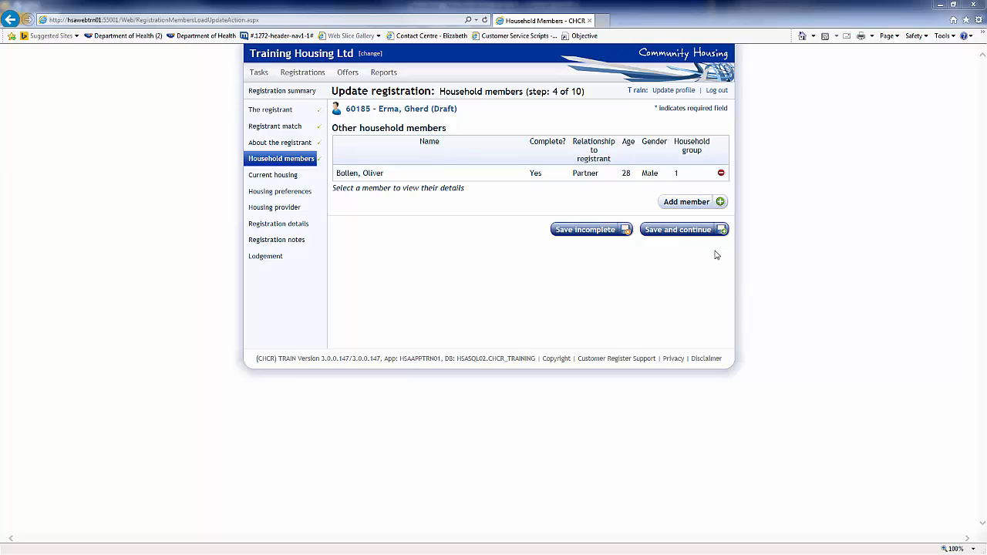
Record housing as Moving between family/friends, leaving by 31/05/2016, no permanent place to stay
{"action": "left_click", "coordinate": [669, 231]}
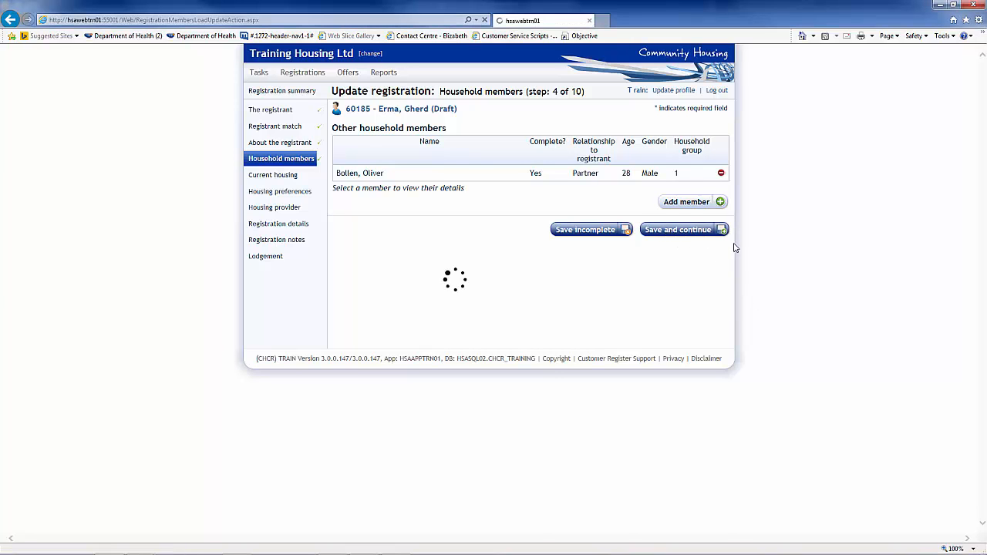
{"action": "left_click", "coordinate": [666, 143]}
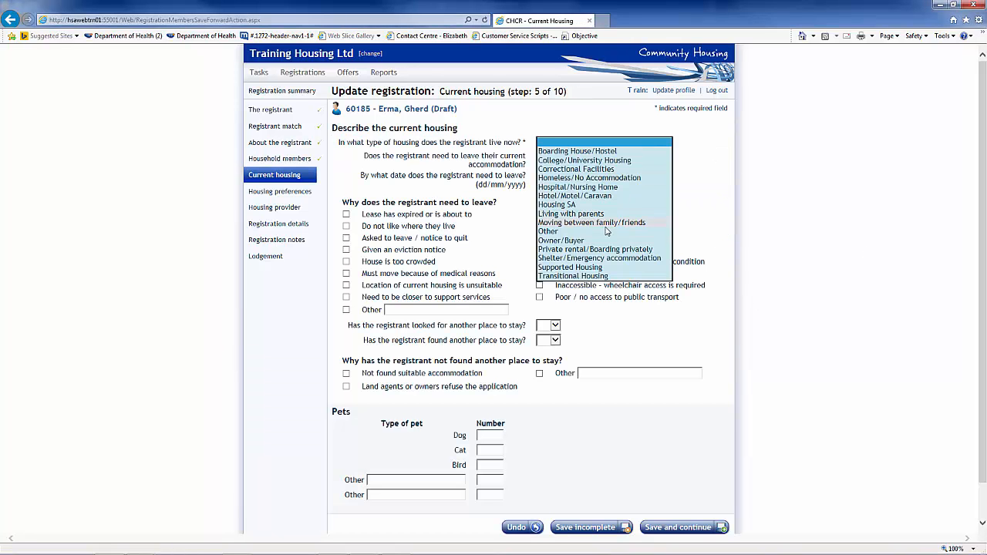
{"action": "left_click", "coordinate": [595, 225]}
{"action": "left_click", "coordinate": [555, 161]}
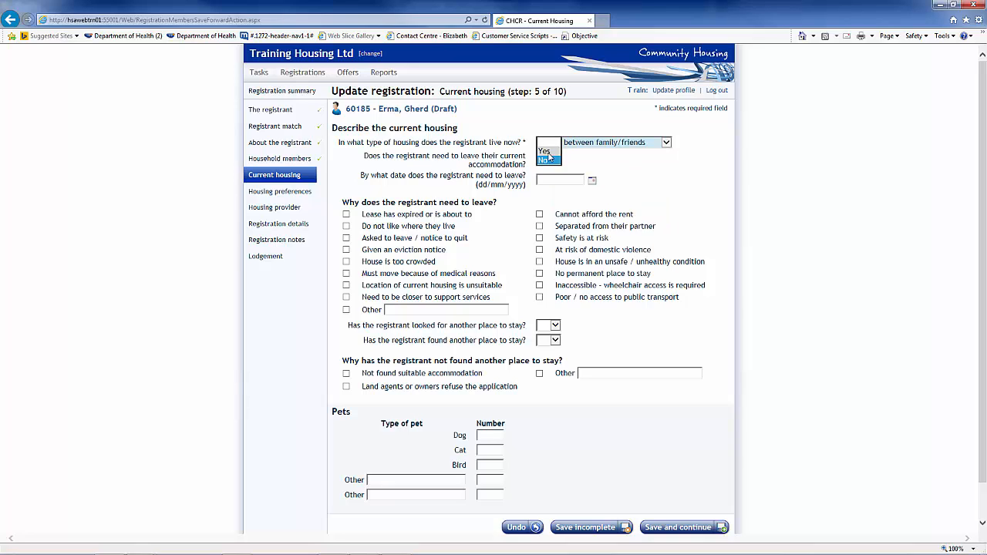
{"action": "left_click", "coordinate": [547, 154]}
{"action": "left_click", "coordinate": [592, 181]}
{"action": "left_click", "coordinate": [534, 256]}
{"action": "left_click", "coordinate": [539, 273]}
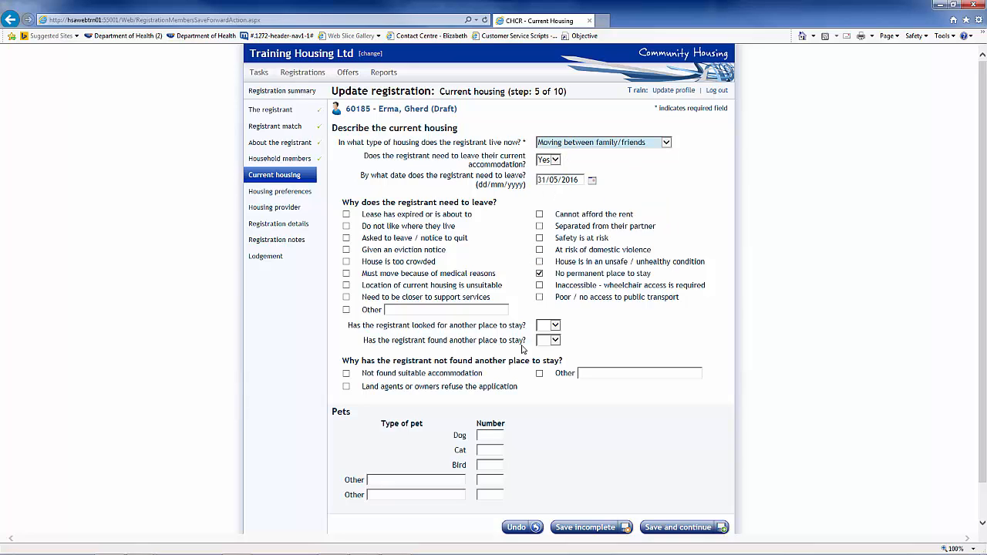
Answer looked elsewhere Yes, found a place No, tick Not found suitable accommodation, and save
{"action": "left_click", "coordinate": [555, 325]}
{"action": "left_click", "coordinate": [544, 334]}
{"action": "left_click", "coordinate": [554, 340]}
{"action": "left_click", "coordinate": [545, 357]}
{"action": "left_click", "coordinate": [347, 373]}
{"action": "left_click", "coordinate": [698, 532]}
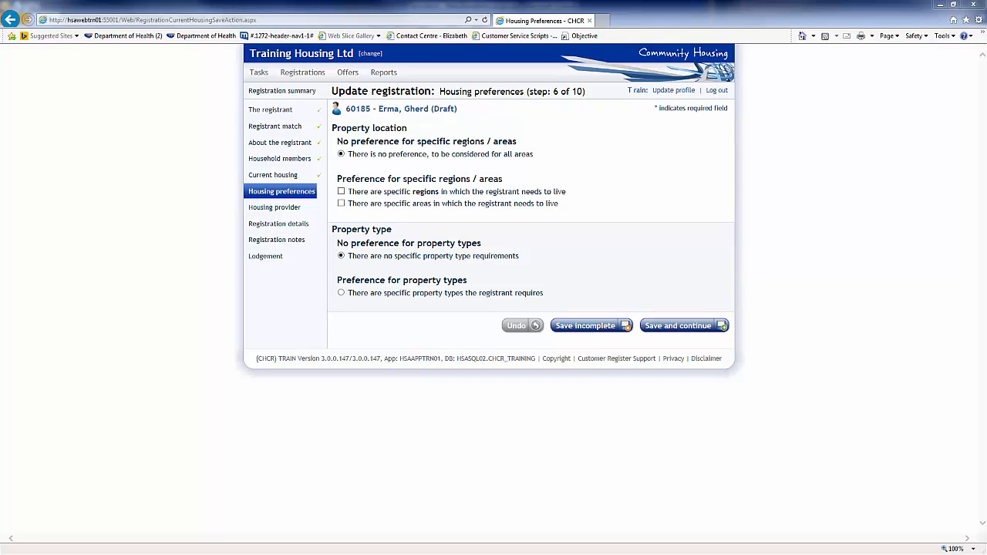
Save housing preferences, then add and remove a preferred organisation, keeping No preference
{"action": "left_click", "coordinate": [669, 326]}
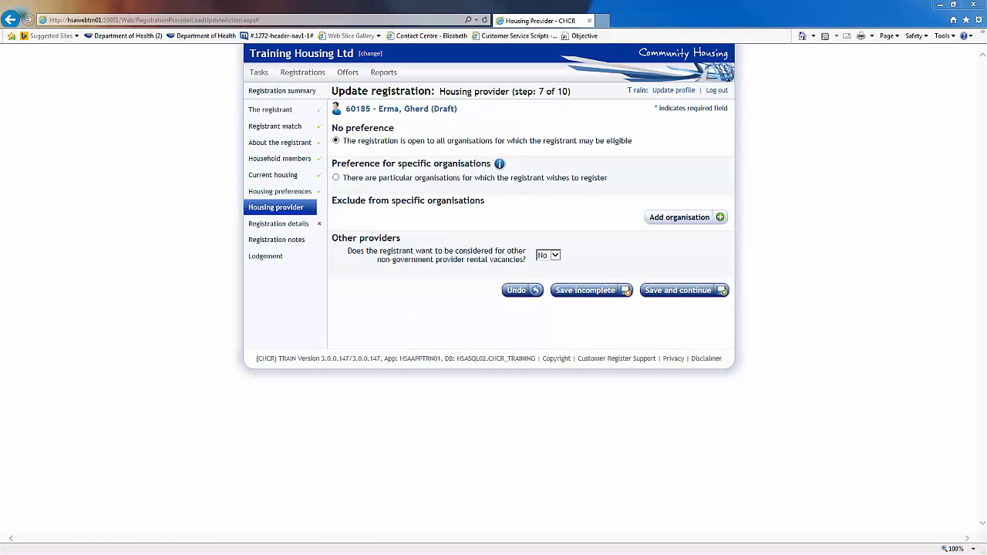
{"action": "left_click", "coordinate": [336, 179]}
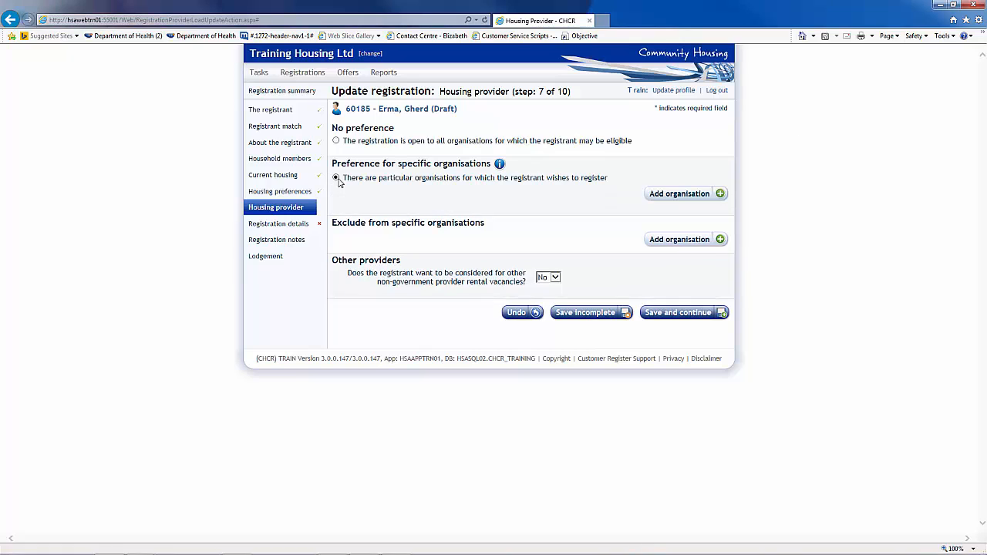
{"action": "left_click", "coordinate": [719, 195]}
{"action": "left_click", "coordinate": [521, 202]}
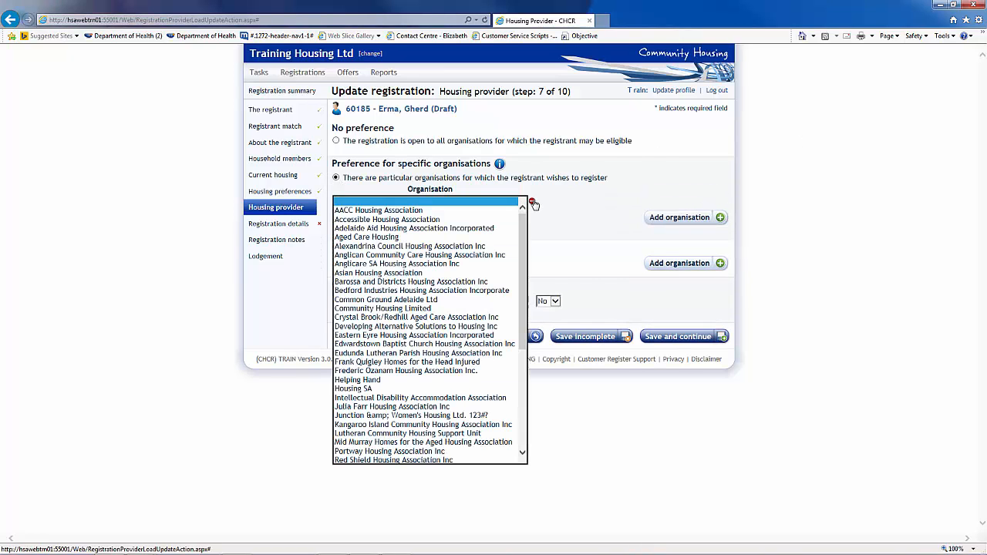
{"action": "left_click", "coordinate": [531, 201]}
{"action": "left_click", "coordinate": [336, 141]}
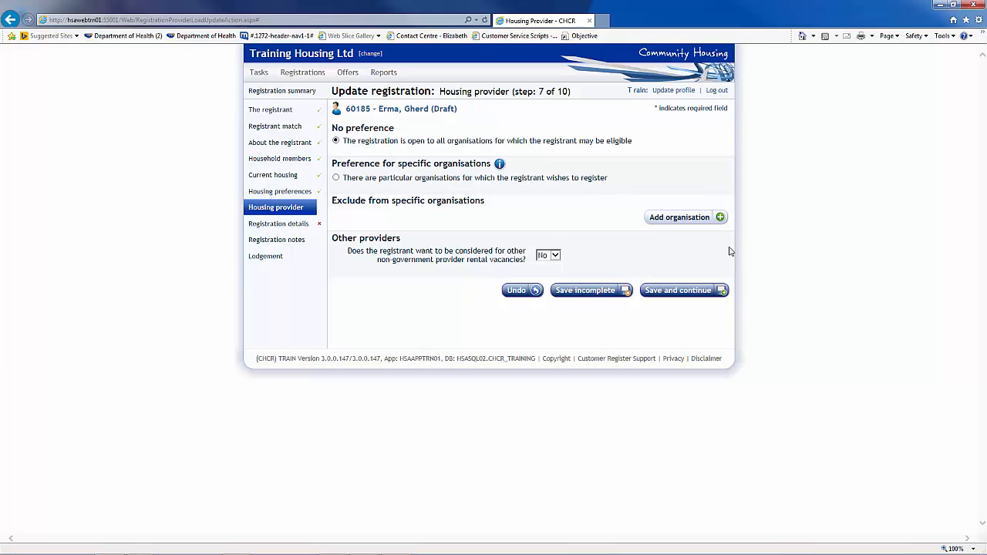
Discard an organisation exclusion and save the housing provider step
{"action": "left_click", "coordinate": [719, 218]}
{"action": "left_click", "coordinate": [521, 224]}
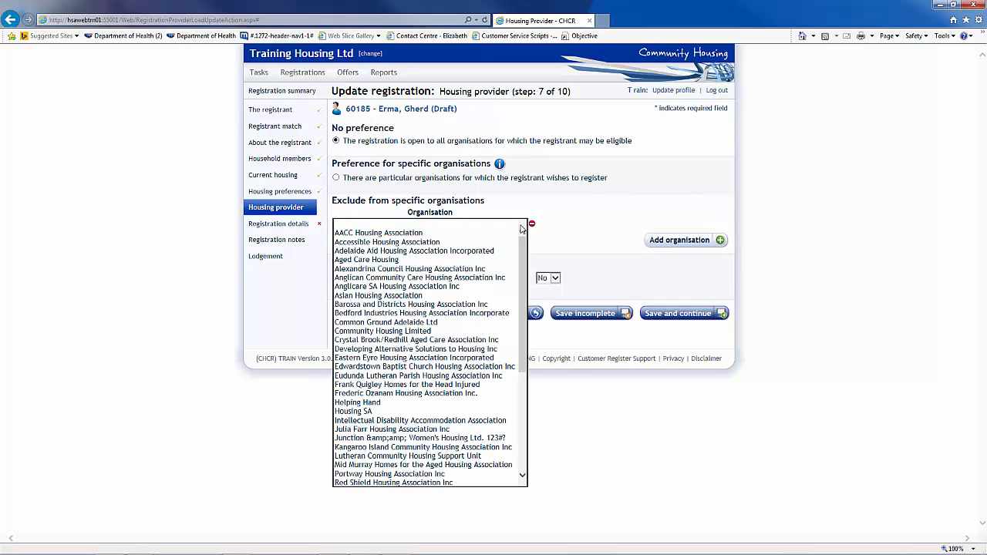
{"action": "left_click", "coordinate": [531, 223]}
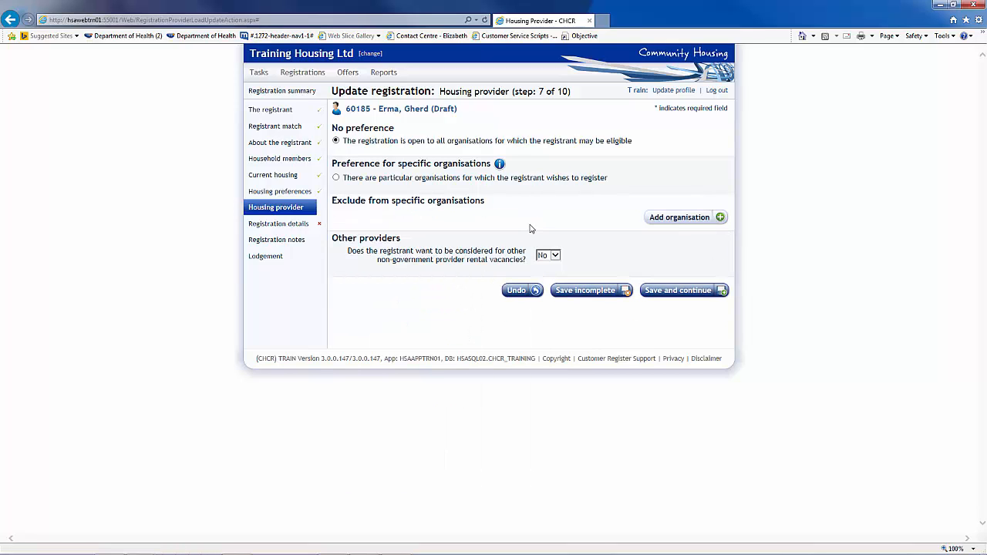
{"action": "left_click", "coordinate": [667, 292]}
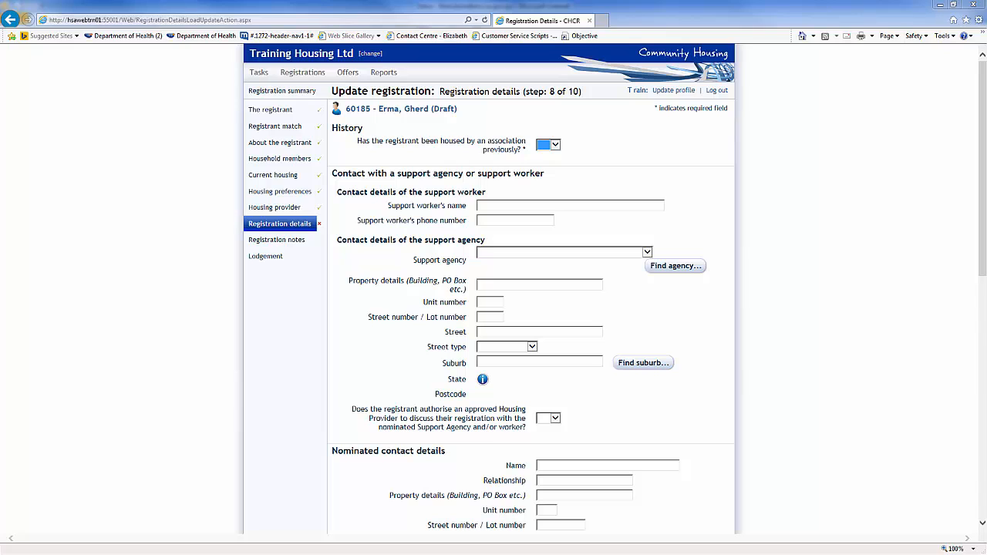
Answer No to previous association housing and save the registration details
{"action": "left_click", "coordinate": [553, 149]}
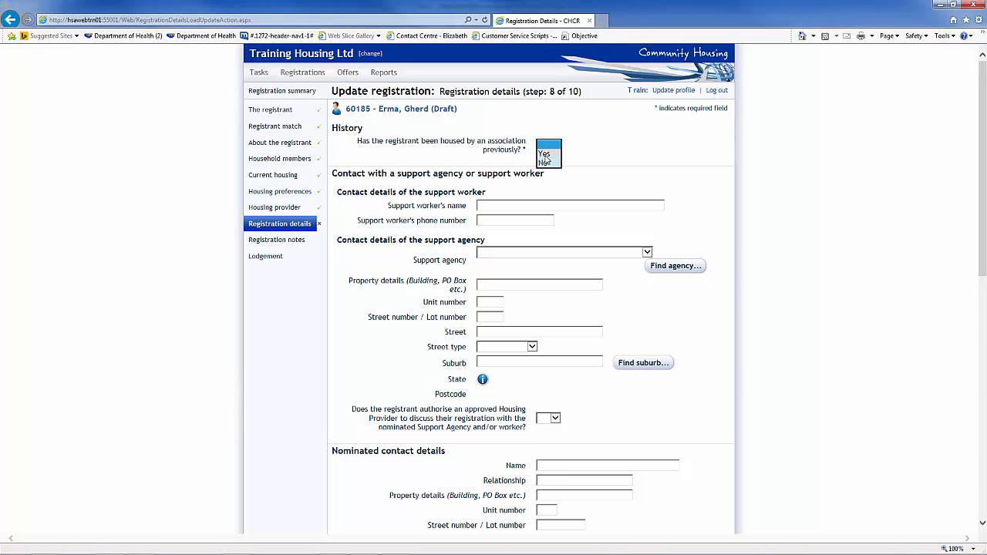
{"action": "left_click", "coordinate": [545, 154]}
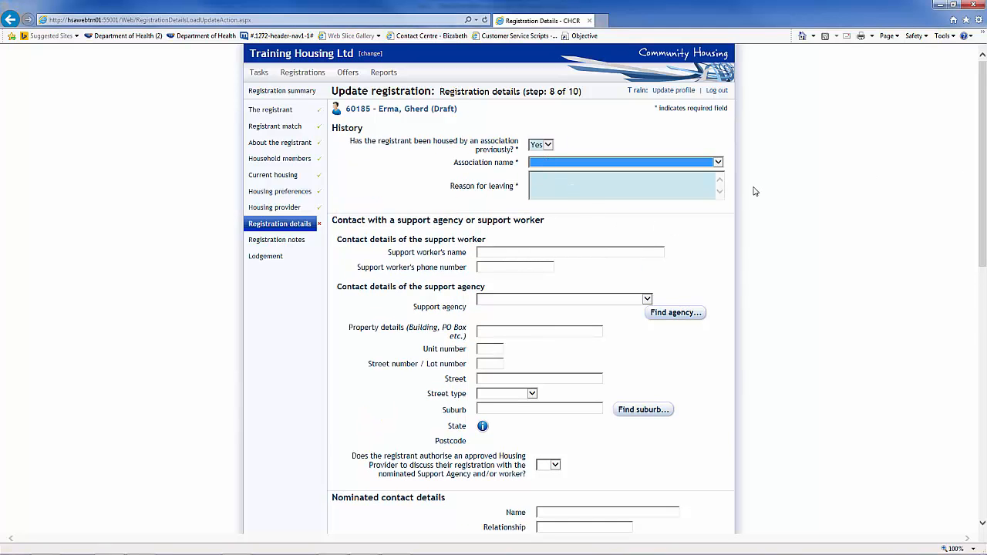
{"action": "left_click", "coordinate": [545, 147]}
{"action": "left_click", "coordinate": [541, 157]}
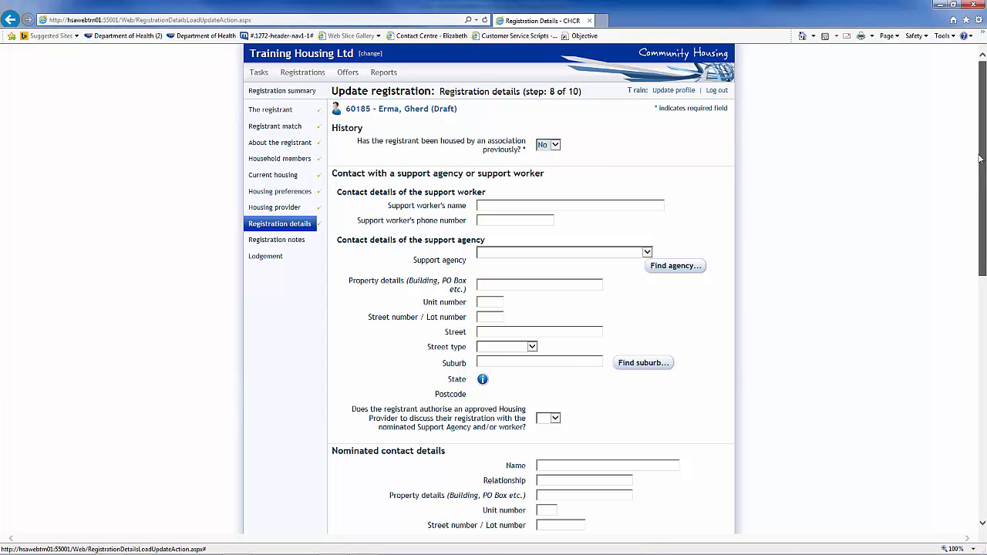
{"action": "left_click_drag", "start_coordinate": [980, 162], "coordinate": [978, 405]}
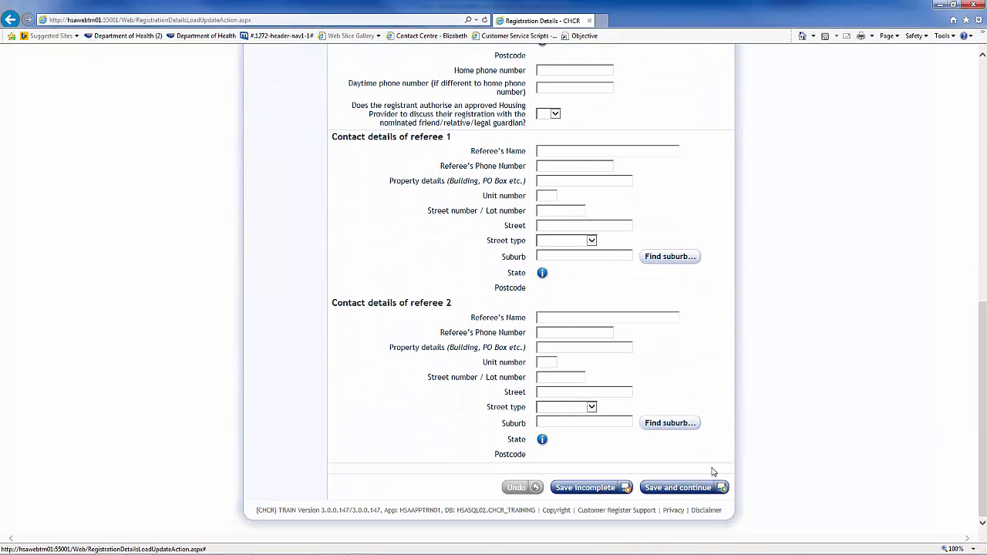
{"action": "left_click", "coordinate": [692, 490]}
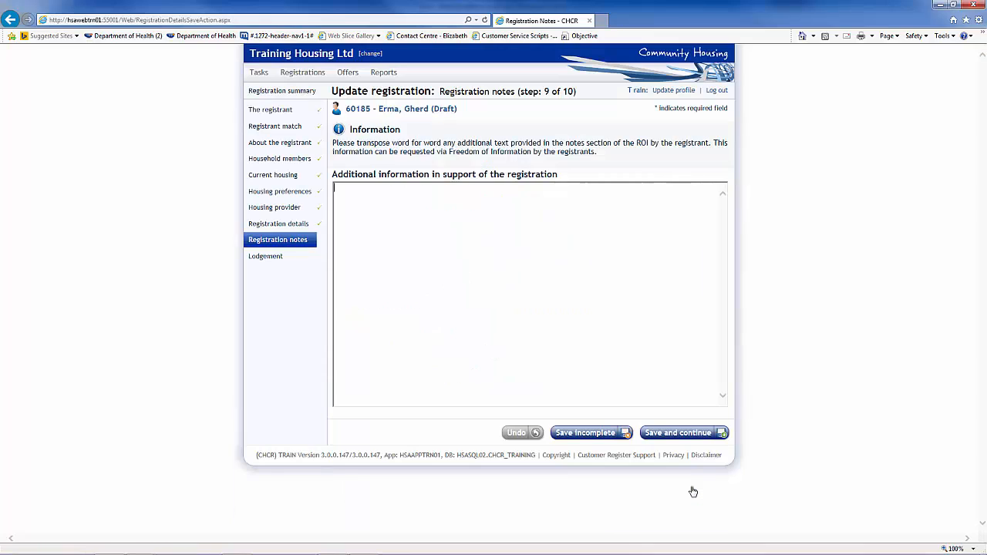
Save the registration note 'This is the space to enter notes written on the ROI'
{"action": "left_click", "coordinate": [361, 194]}
{"action": "type", "text": "This is the space to "}
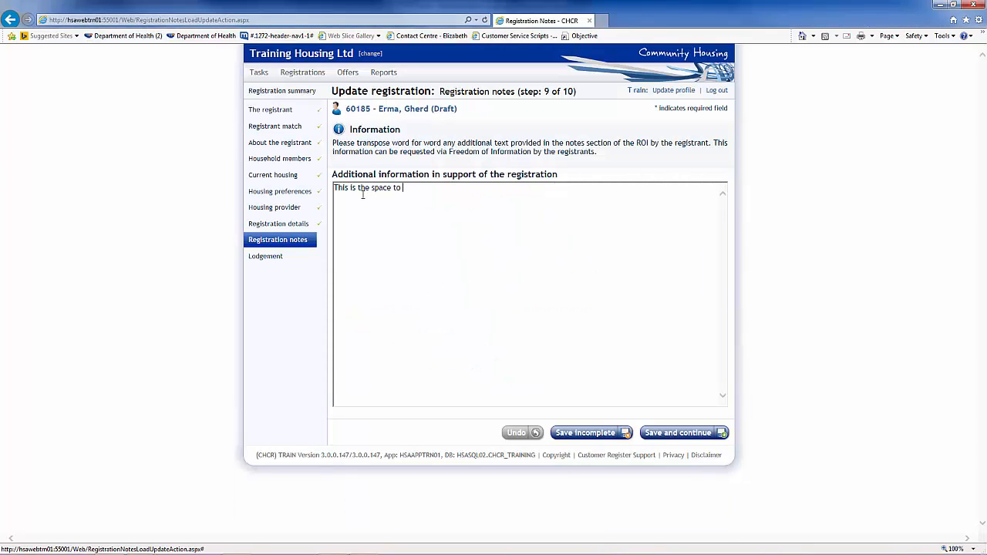
{"action": "type", "text": "enter notes written on the ROI"}
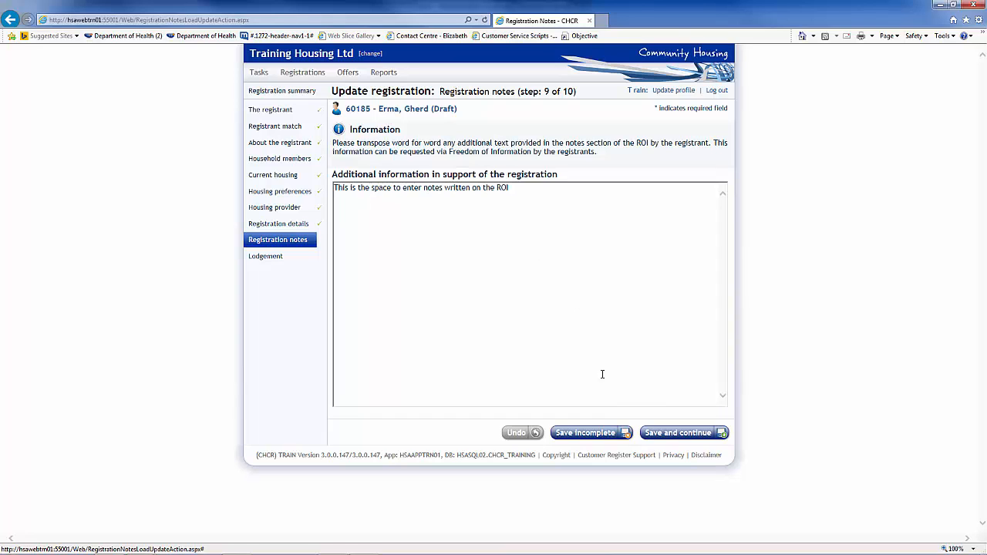
{"action": "left_click", "coordinate": [671, 432]}
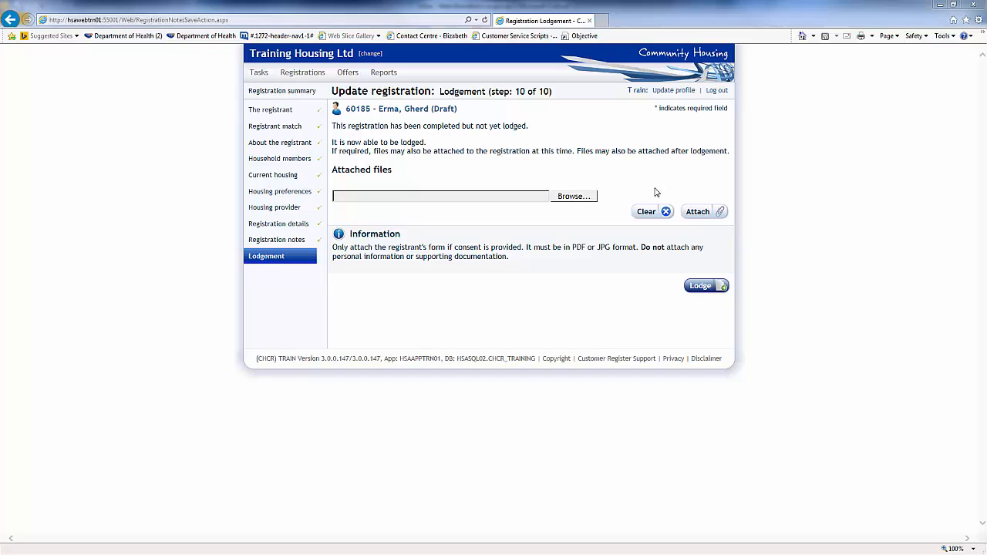
Attach Support Letter.pdf to the registration
{"action": "left_click", "coordinate": [579, 199]}
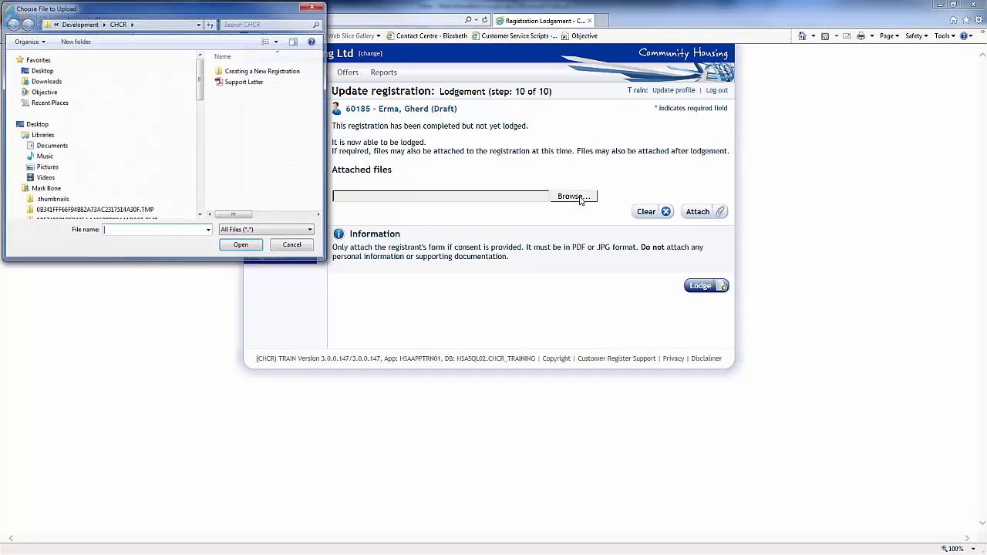
{"action": "double_click", "coordinate": [244, 82]}
{"action": "left_click", "coordinate": [696, 215]}
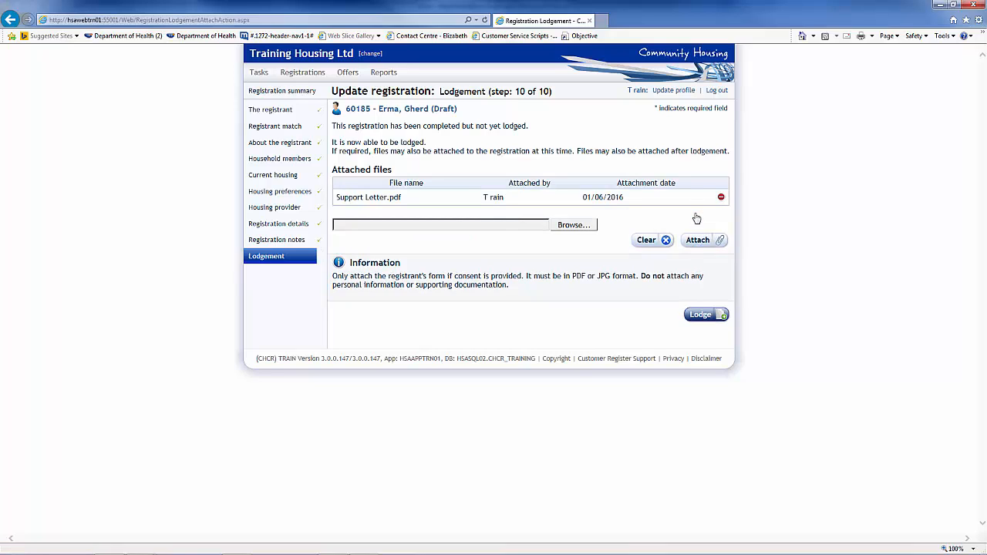
Lodge the completed registration from the Lodgement step (10 of 10)
{"action": "left_click", "coordinate": [699, 317]}
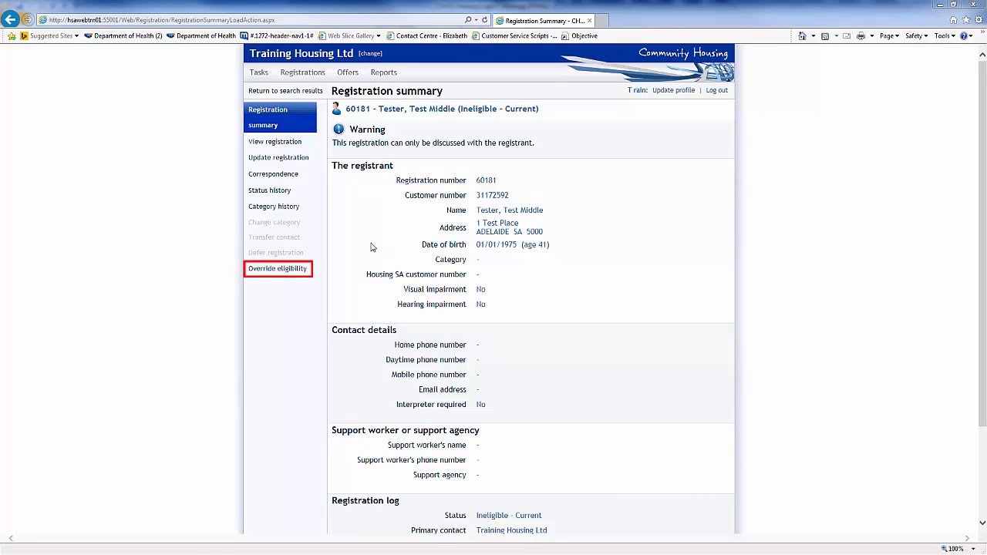
Override income eligibility with reason 'Verified passes Needs Test' and details 'Type relevant details here'
{"action": "left_click", "coordinate": [285, 270]}
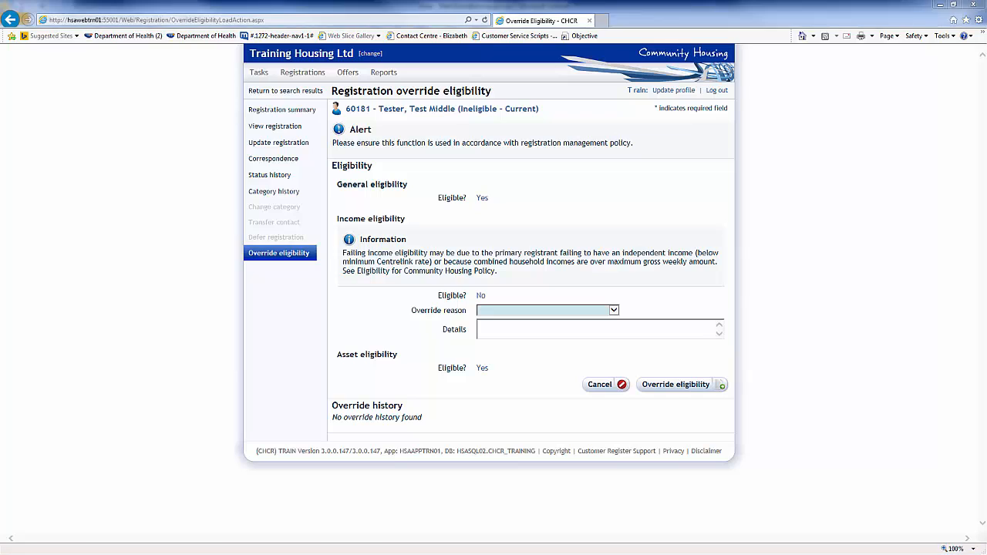
{"action": "left_click", "coordinate": [614, 312]}
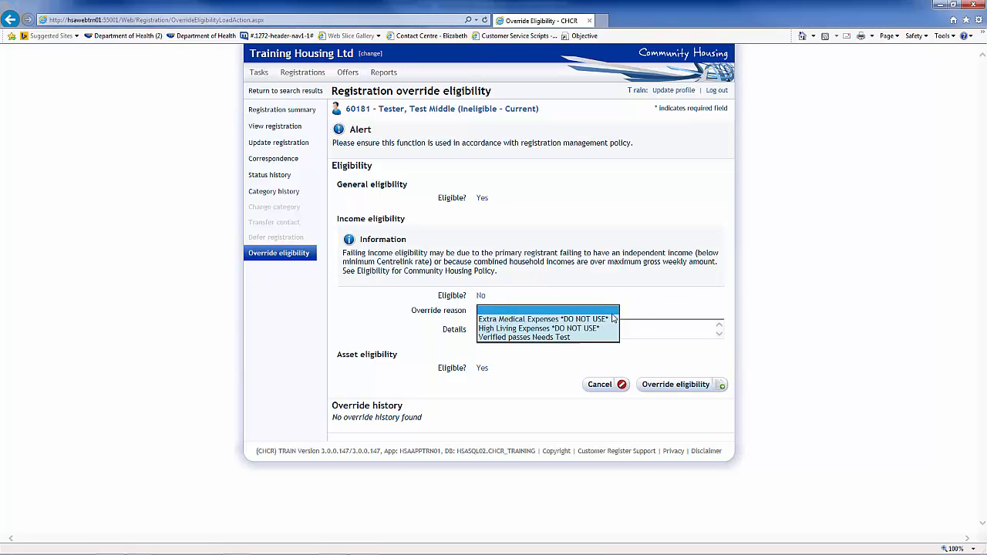
{"action": "left_click", "coordinate": [589, 336]}
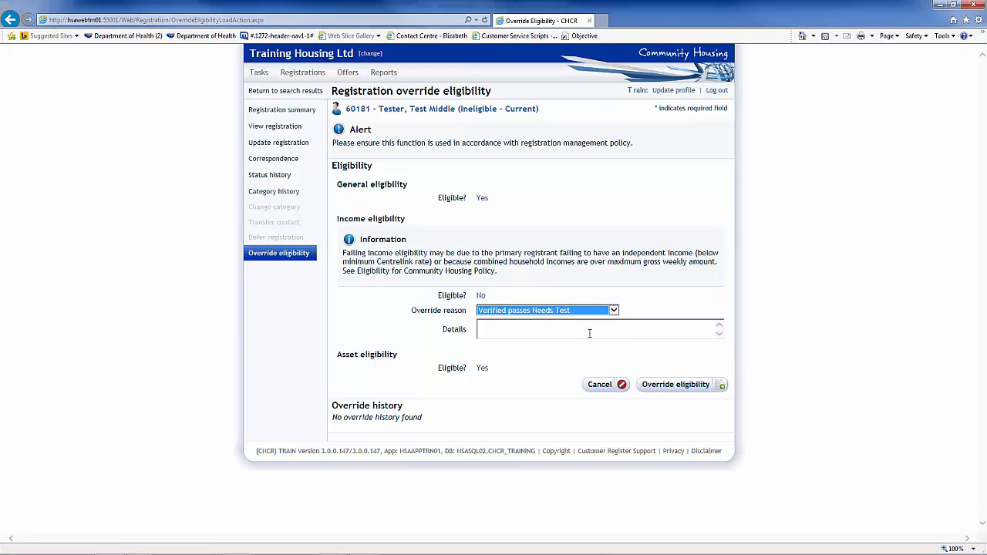
{"action": "left_click", "coordinate": [502, 330]}
{"action": "type", "text": "Type relevant details here"}
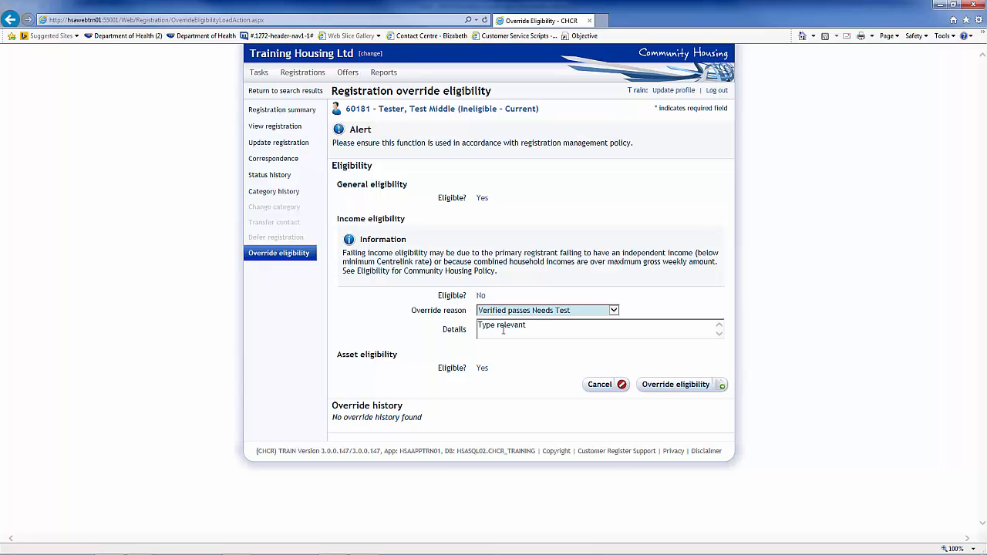
{"action": "left_click", "coordinate": [668, 388]}
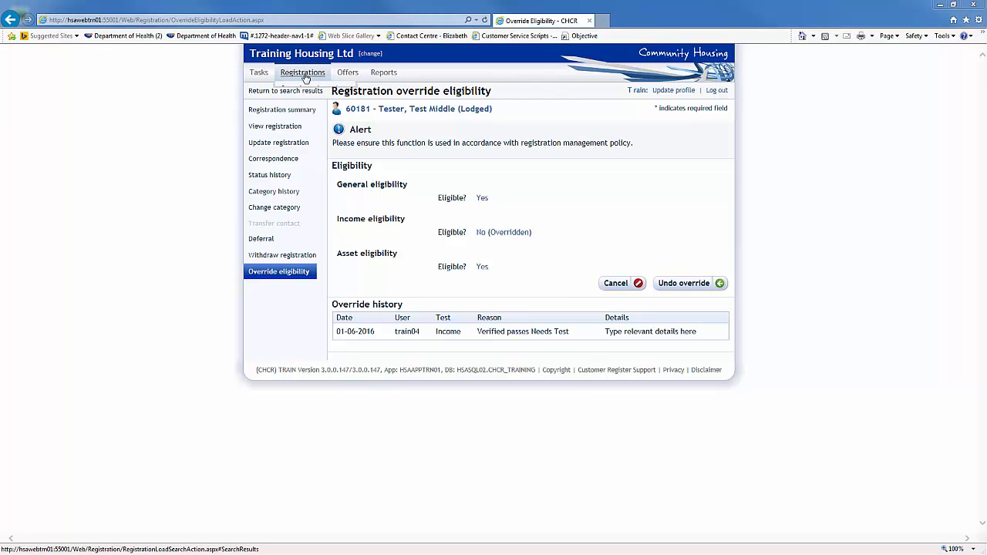
Show Registrations Print management with already printed letters kept hidden
{"action": "mouse_move", "coordinate": [302, 80]}
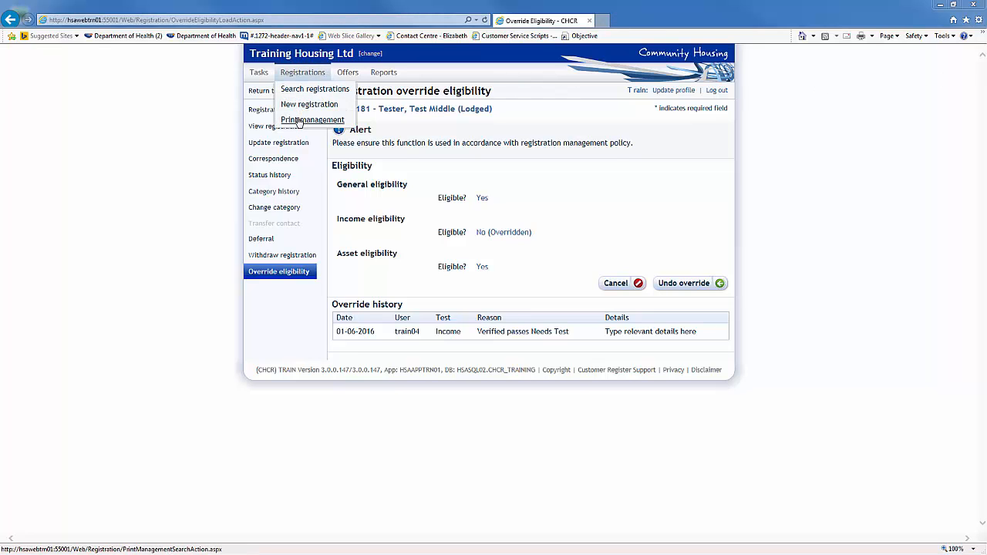
{"action": "left_click", "coordinate": [299, 121]}
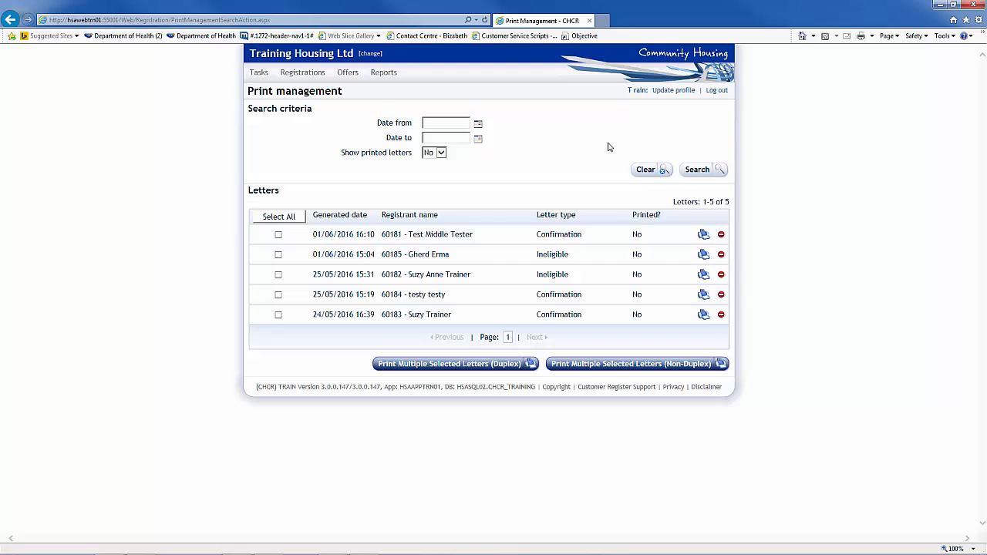
{"action": "left_click", "coordinate": [441, 153]}
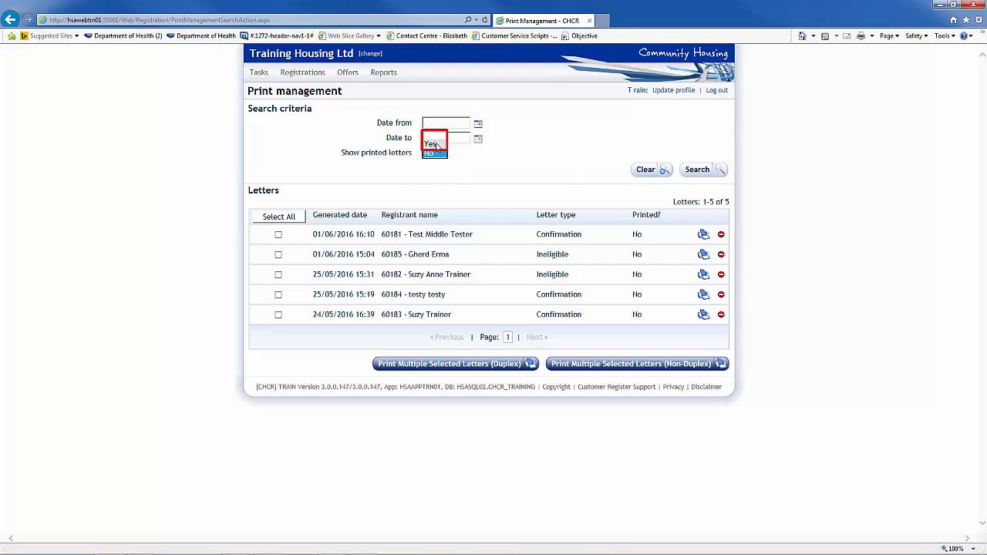
{"action": "left_click", "coordinate": [432, 154]}
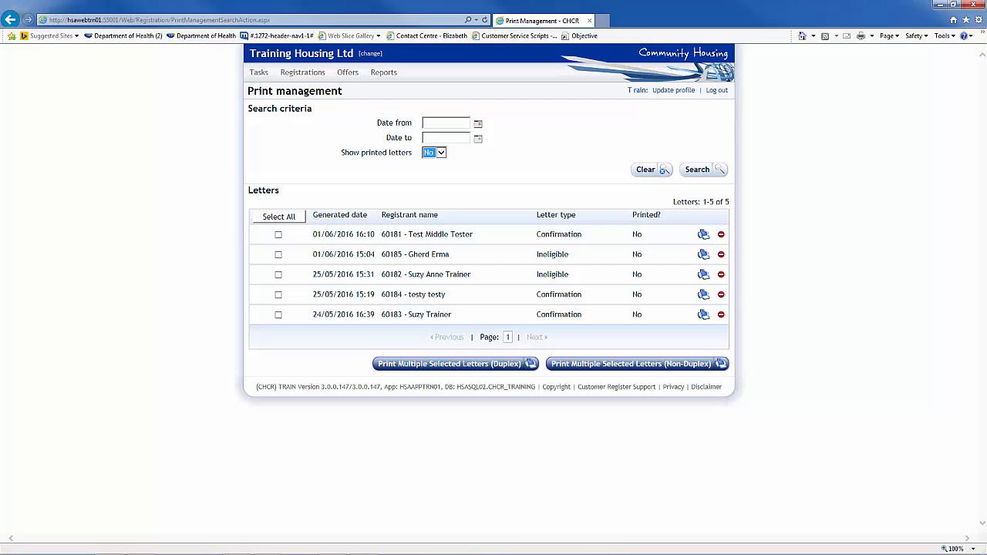
Print the 01/06/2016 16:10 Confirmation letter in the first row
{"action": "left_click", "coordinate": [279, 236]}
{"action": "left_click", "coordinate": [703, 236]}
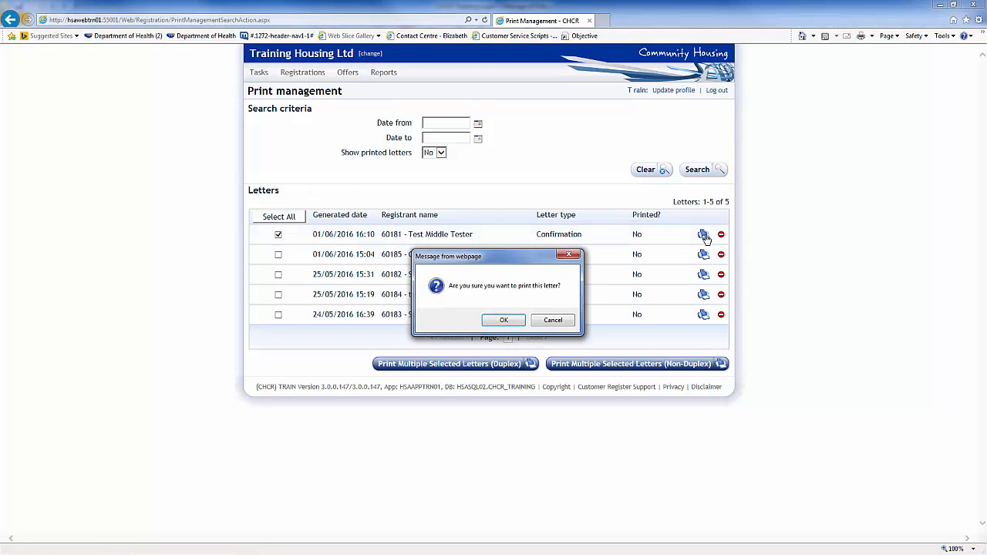
{"action": "left_click", "coordinate": [497, 322]}
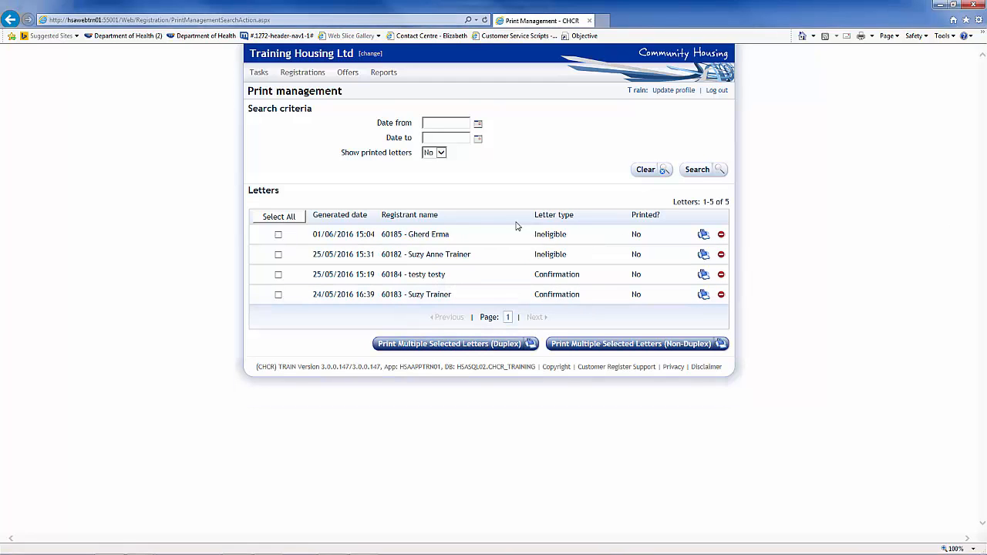
Tick the 01/06/2016 Ineligible and 25/05/2016 Confirmation letters, then view the registrant's correspondence
{"action": "left_click", "coordinate": [278, 235]}
{"action": "left_click", "coordinate": [278, 275]}
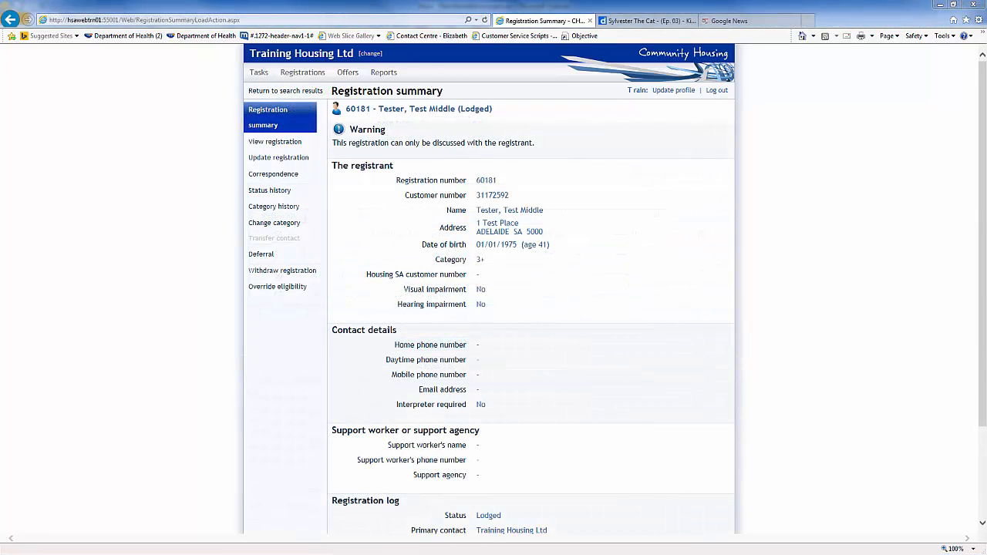
{"action": "left_click", "coordinate": [288, 176]}
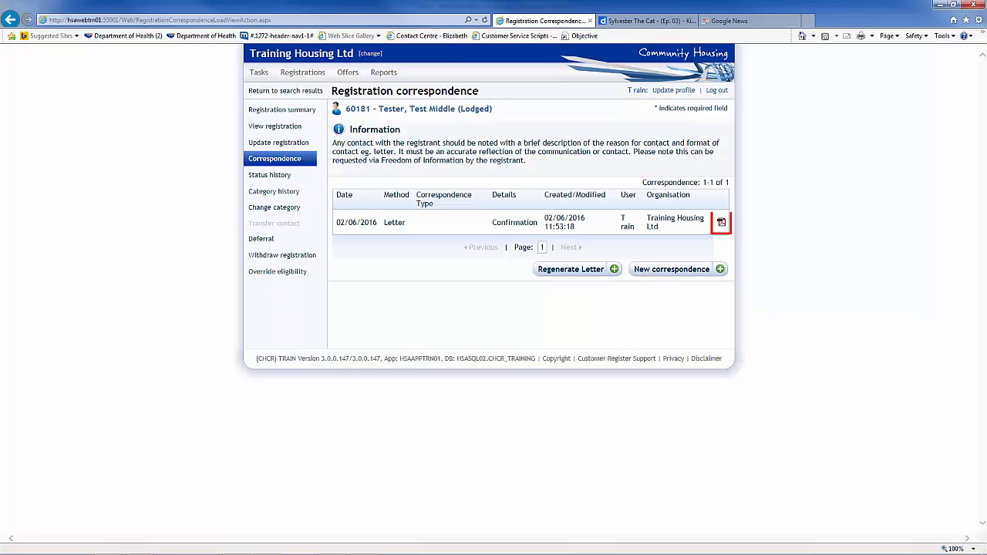